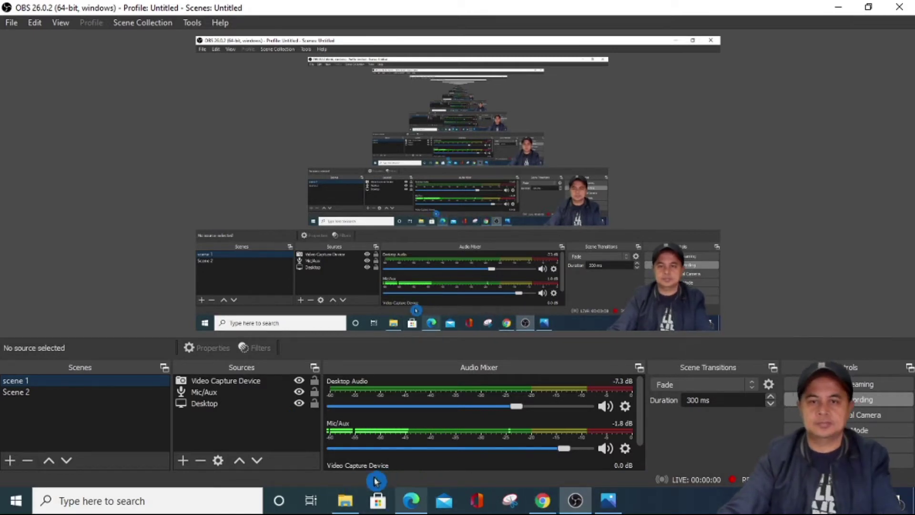
Open the Microsoft Whiteboard app
{"action": "left_click", "coordinate": [19, 505]}
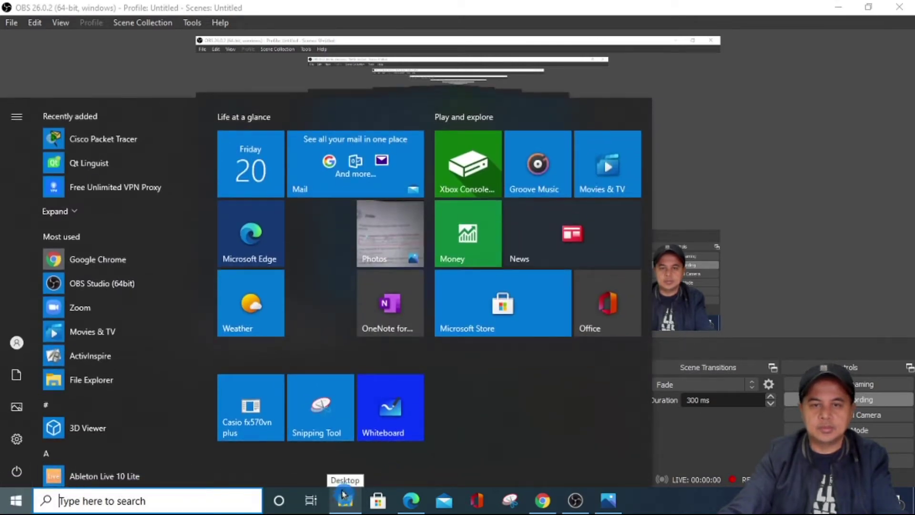
{"action": "left_click", "coordinate": [390, 413]}
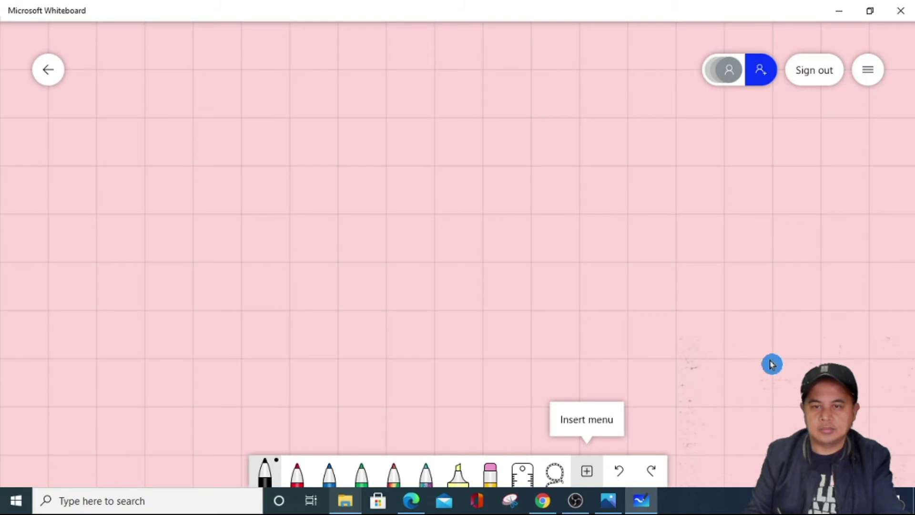
Insert a text box in the middle of the canvas reading "hELLO EVERYONE"
{"action": "left_click", "coordinate": [587, 471]}
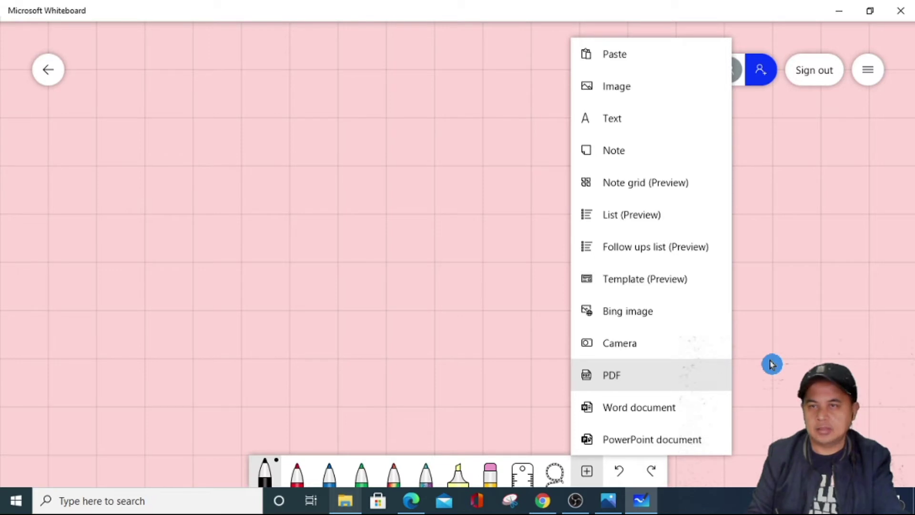
{"action": "key", "text": "Up"}
{"action": "key", "text": "Up"}
{"action": "key", "text": "Up"}
{"action": "key", "text": "Up"}
{"action": "key", "text": "Up"}
{"action": "key", "text": "Up"}
{"action": "key", "text": "Up"}
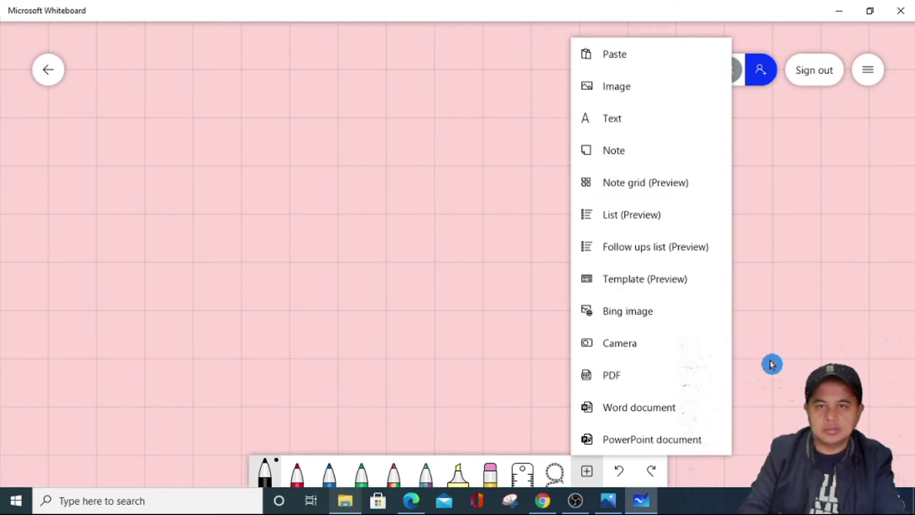
{"action": "key", "text": "Up"}
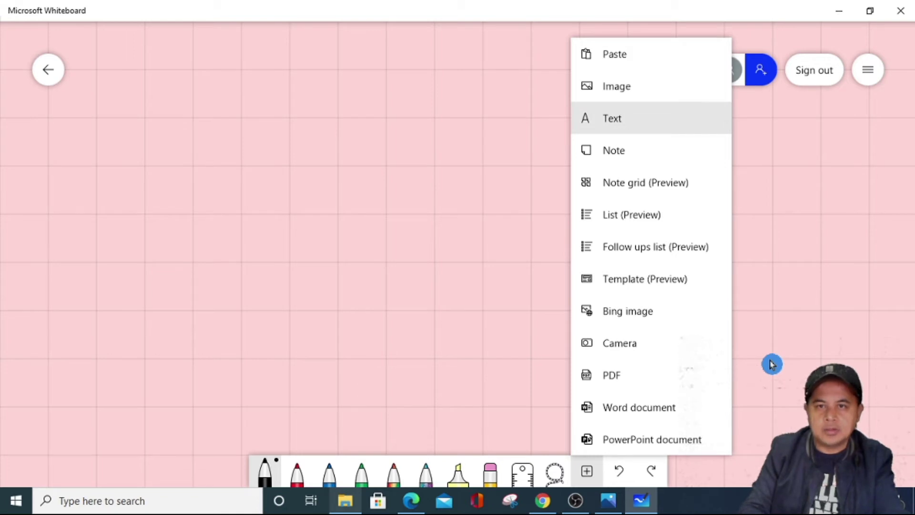
{"action": "key", "text": "Up"}
{"action": "key", "text": "Up"}
{"action": "key", "text": "Down"}
{"action": "key", "text": "Down"}
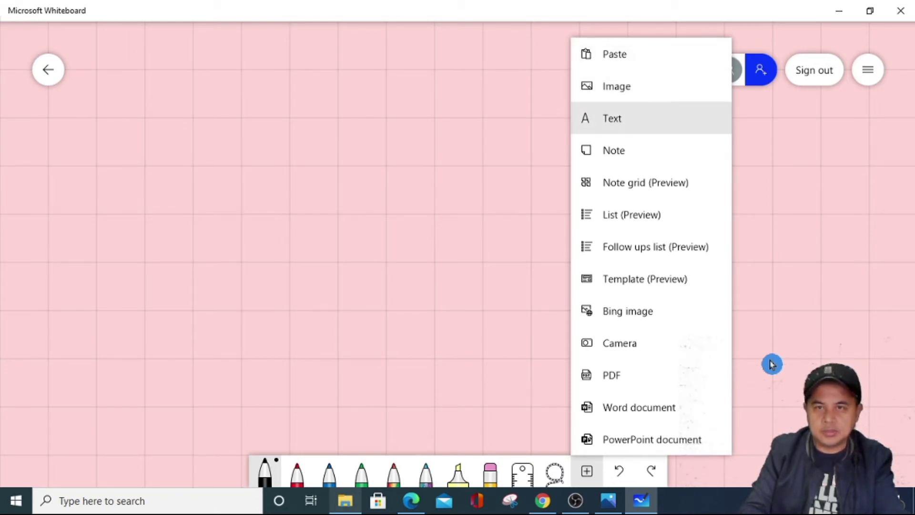
{"action": "key", "text": "Return"}
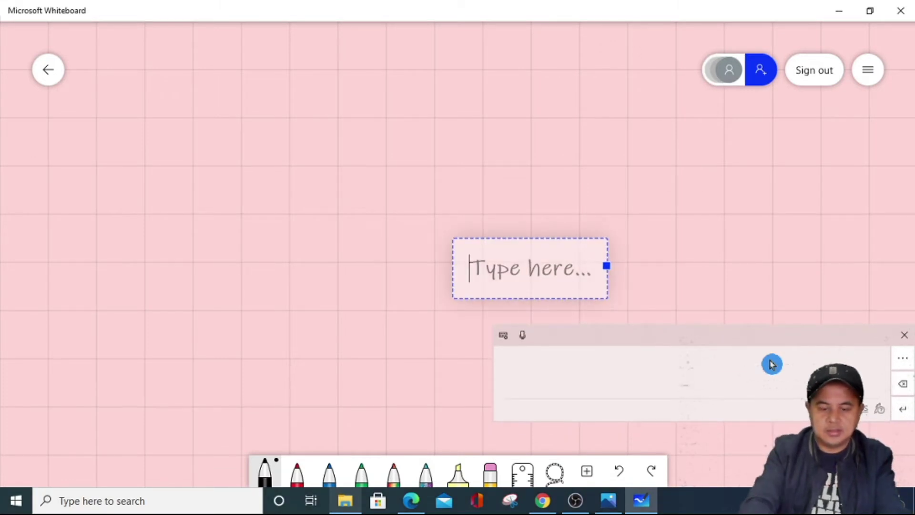
{"action": "type", "text": "HELLO E"}
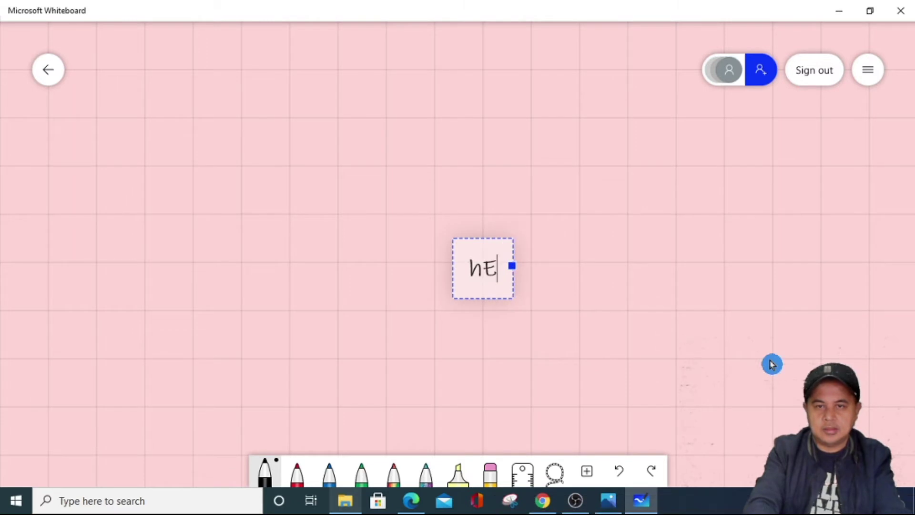
{"action": "type", "text": "VERYONE"}
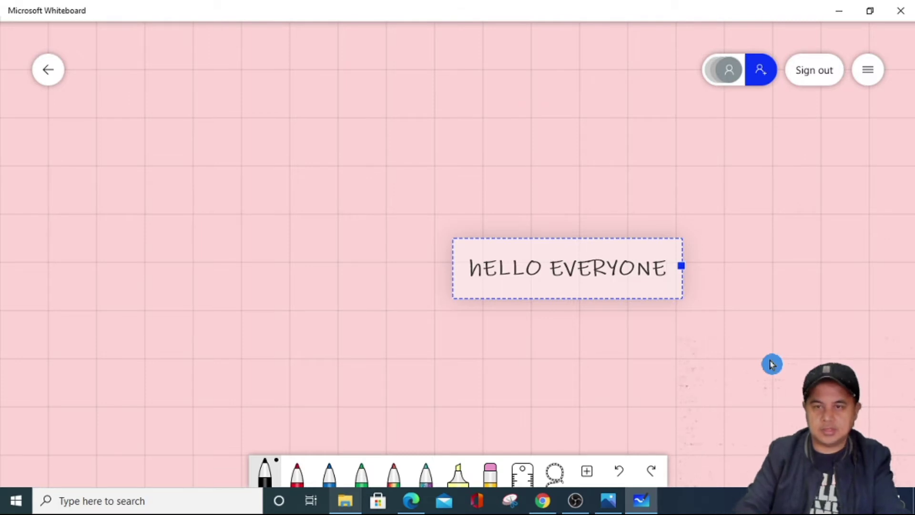
{"action": "key", "text": "Escape"}
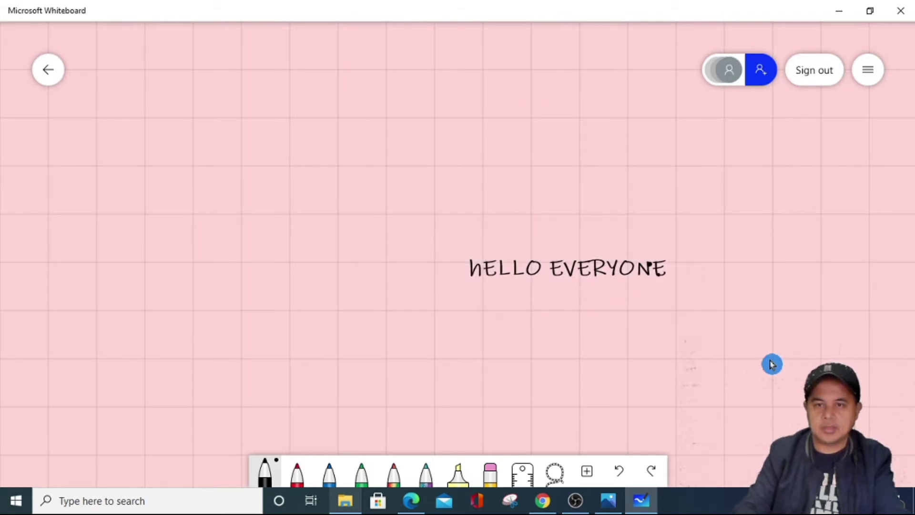
Remove the inserted text by clearing the whole canvas
{"action": "left_click", "coordinate": [490, 471]}
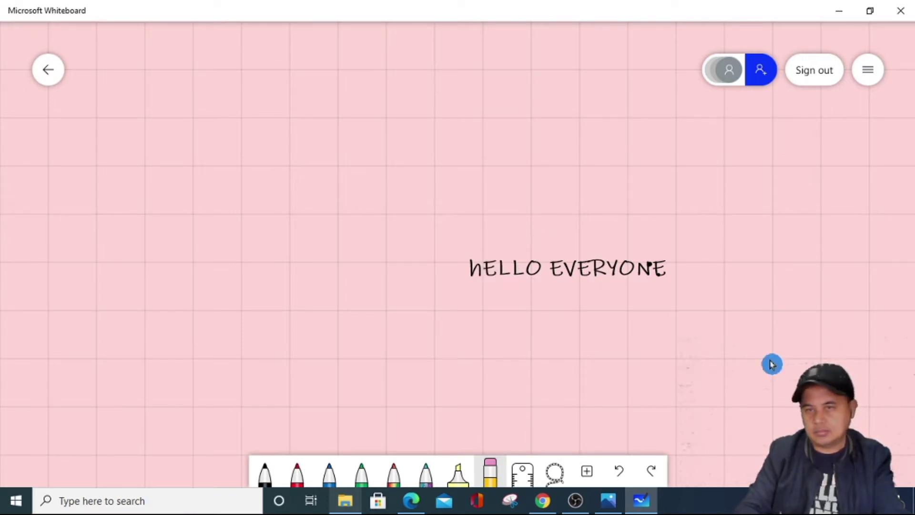
{"action": "key", "text": "ctrl+z"}
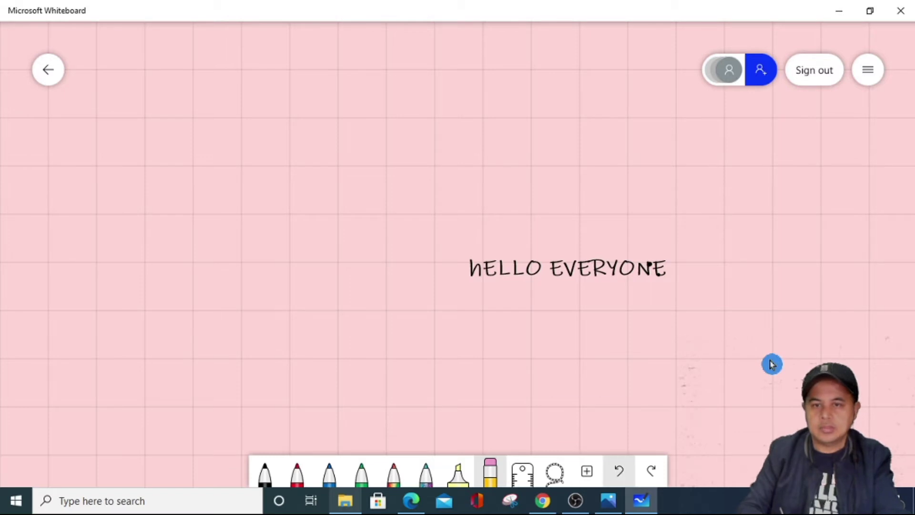
{"action": "key", "text": "ctrl+z"}
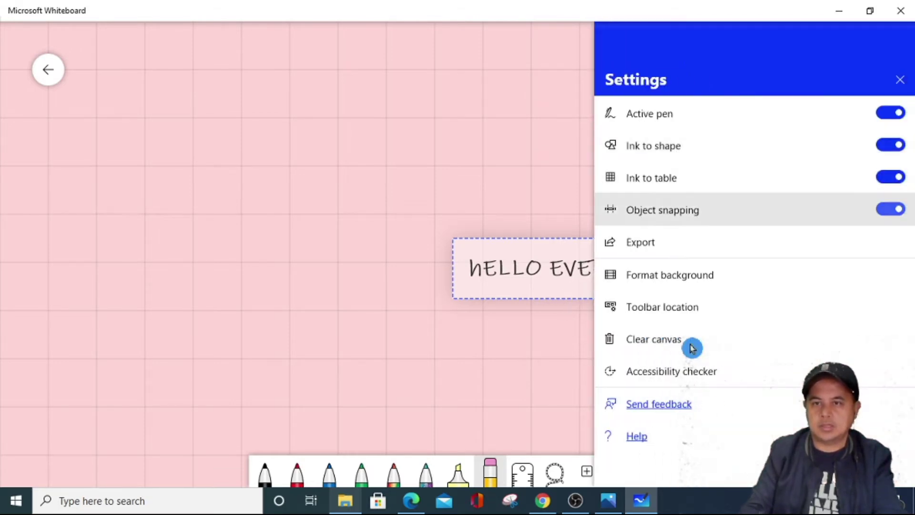
{"action": "left_click", "coordinate": [692, 348]}
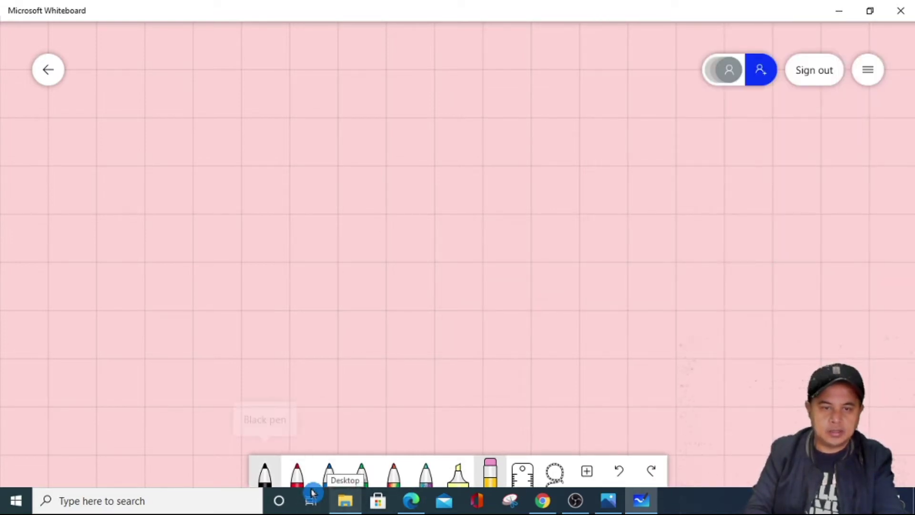
Handwrite "Hello students" across the upper canvas with the black pen and underline it
{"action": "left_click", "coordinate": [265, 472]}
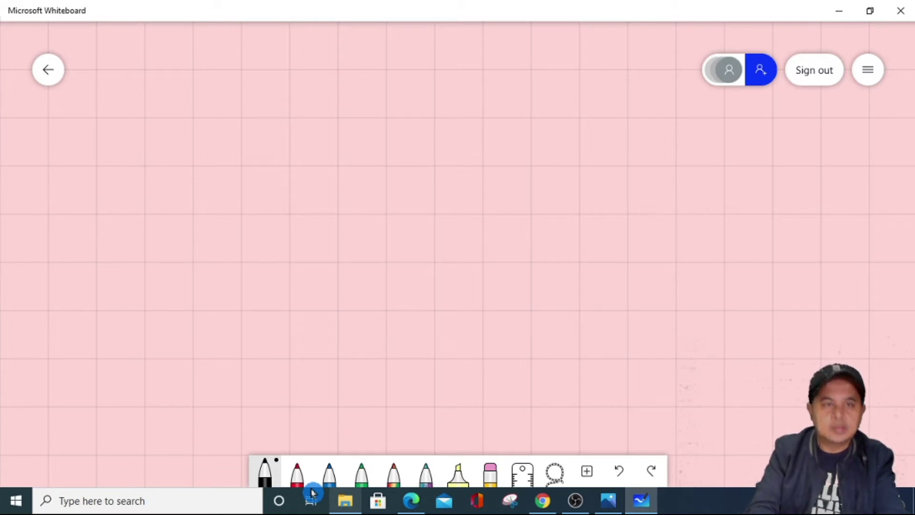
{"action": "left_click_drag", "start_coordinate": [138, 105], "coordinate": [122, 183]}
{"action": "left_click_drag", "start_coordinate": [168, 103], "coordinate": [162, 175]}
{"action": "mouse_move", "coordinate": [139, 157]}
{"action": "left_mouse_down"}
{"action": "mouse_move", "coordinate": [164, 139]}
{"action": "mouse_move", "coordinate": [232, 143]}
{"action": "left_mouse_up"}
{"action": "left_click_drag", "start_coordinate": [240, 92], "coordinate": [235, 176]}
{"action": "left_click_drag", "start_coordinate": [251, 94], "coordinate": [255, 149]}
{"action": "mouse_move", "coordinate": [387, 112]}
{"action": "left_mouse_down"}
{"action": "mouse_move", "coordinate": [388, 152]}
{"action": "mouse_move", "coordinate": [345, 170]}
{"action": "left_mouse_up"}
{"action": "left_click_drag", "start_coordinate": [411, 96], "coordinate": [417, 168]}
{"action": "left_click_drag", "start_coordinate": [377, 138], "coordinate": [408, 125]}
{"action": "left_click_drag", "start_coordinate": [413, 117], "coordinate": [454, 157]}
{"action": "mouse_move", "coordinate": [508, 126]}
{"action": "left_mouse_down"}
{"action": "mouse_move", "coordinate": [514, 88]}
{"action": "mouse_move", "coordinate": [541, 143]}
{"action": "left_mouse_up"}
{"action": "mouse_move", "coordinate": [528, 122]}
{"action": "left_mouse_down"}
{"action": "mouse_move", "coordinate": [563, 129]}
{"action": "mouse_move", "coordinate": [579, 180]}
{"action": "left_mouse_up"}
{"action": "mouse_move", "coordinate": [606, 74]}
{"action": "left_mouse_down"}
{"action": "mouse_move", "coordinate": [603, 158]}
{"action": "mouse_move", "coordinate": [633, 127]}
{"action": "left_mouse_up"}
{"action": "left_click_drag", "start_coordinate": [635, 117], "coordinate": [628, 159]}
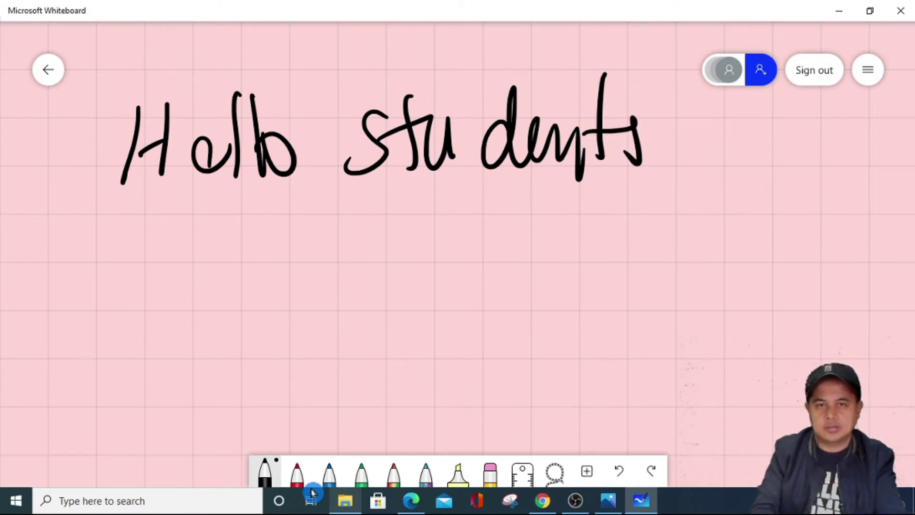
{"action": "left_click_drag", "start_coordinate": [149, 237], "coordinate": [584, 179]}
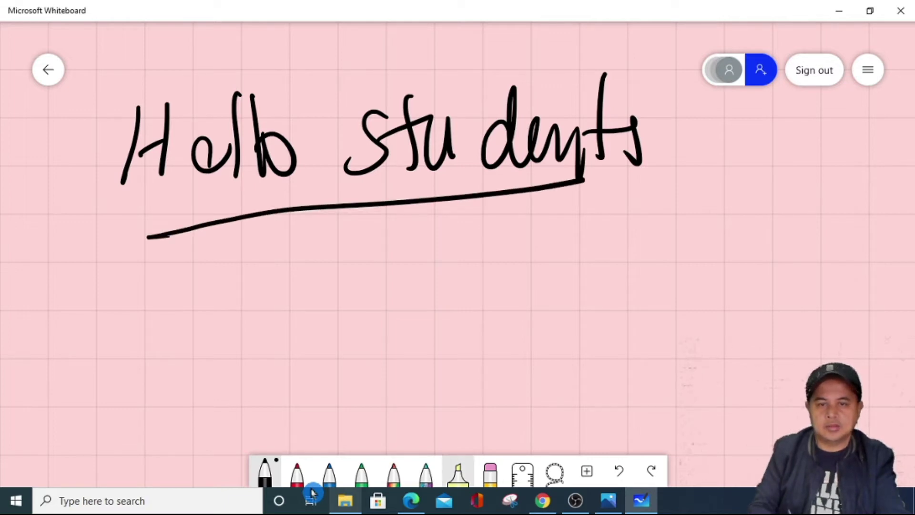
Mark the handwritten "Hello students" with three yellow highlighter strokes
{"action": "left_click", "coordinate": [458, 473]}
{"action": "left_click_drag", "start_coordinate": [162, 174], "coordinate": [477, 137]}
{"action": "left_click_drag", "start_coordinate": [200, 167], "coordinate": [481, 143]}
{"action": "left_click_drag", "start_coordinate": [371, 184], "coordinate": [572, 154]}
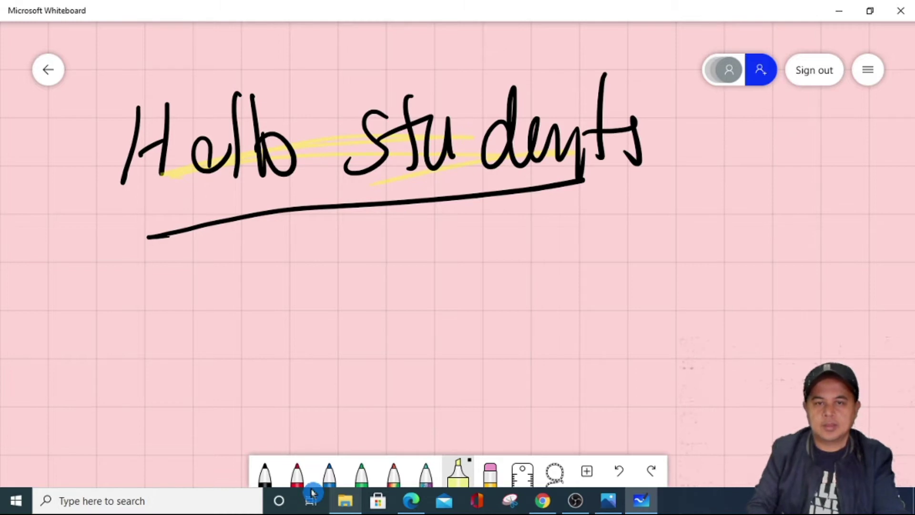
Undo the highlighting, underline and last letters stroke by stroke, and erase the remaining handwriting
{"action": "left_click", "coordinate": [619, 471]}
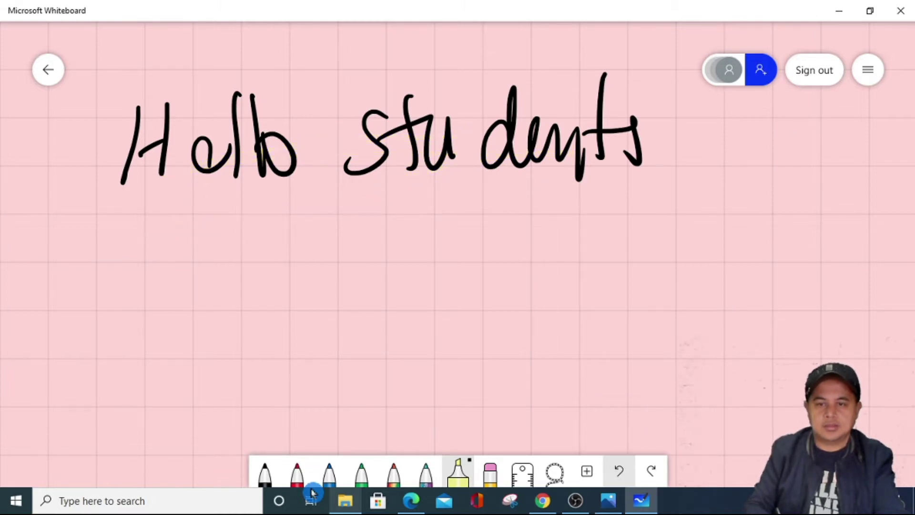
{"action": "left_click", "coordinate": [618, 471]}
{"action": "left_click", "coordinate": [619, 471]}
{"action": "left_click", "coordinate": [619, 471]}
{"action": "left_click", "coordinate": [619, 471]}
{"action": "left_click", "coordinate": [619, 471]}
{"action": "left_click", "coordinate": [618, 471]}
{"action": "left_click", "coordinate": [618, 471]}
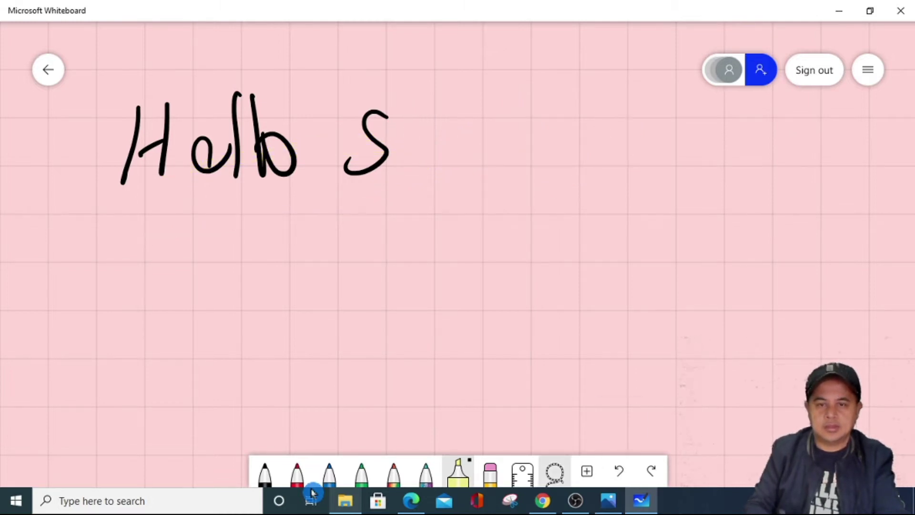
{"action": "left_click", "coordinate": [490, 472]}
{"action": "mouse_move", "coordinate": [271, 193]}
{"action": "left_mouse_down"}
{"action": "mouse_move", "coordinate": [267, 132]}
{"action": "mouse_move", "coordinate": [149, 180]}
{"action": "mouse_move", "coordinate": [331, 147]}
{"action": "mouse_move", "coordinate": [413, 167]}
{"action": "left_mouse_up"}
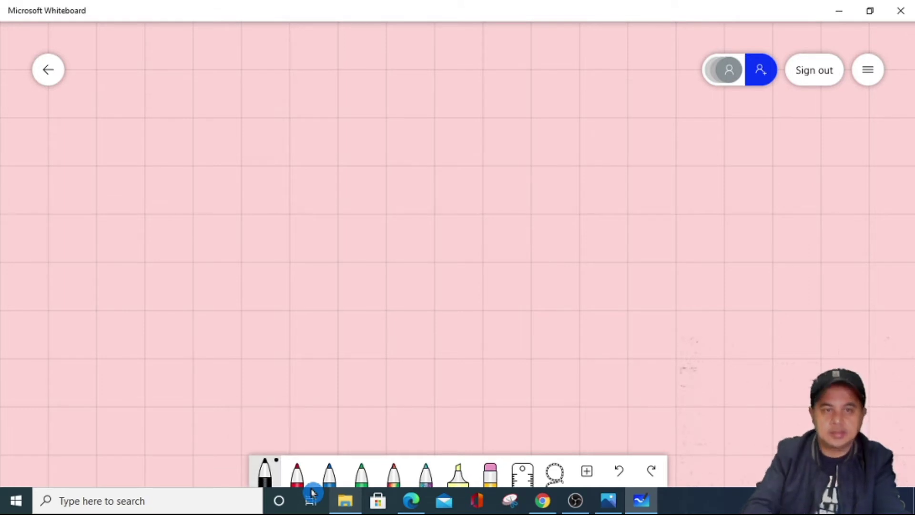
Draw a rectangle, a diamond, a rough circle, an ellipse and a right triangle in black using ink-to-shape recognition
{"action": "mouse_move", "coordinate": [170, 152]}
{"action": "left_mouse_down"}
{"action": "mouse_move", "coordinate": [178, 188]}
{"action": "mouse_move", "coordinate": [241, 173]}
{"action": "mouse_move", "coordinate": [261, 124]}
{"action": "mouse_move", "coordinate": [195, 153]}
{"action": "mouse_move", "coordinate": [171, 152]}
{"action": "left_mouse_up"}
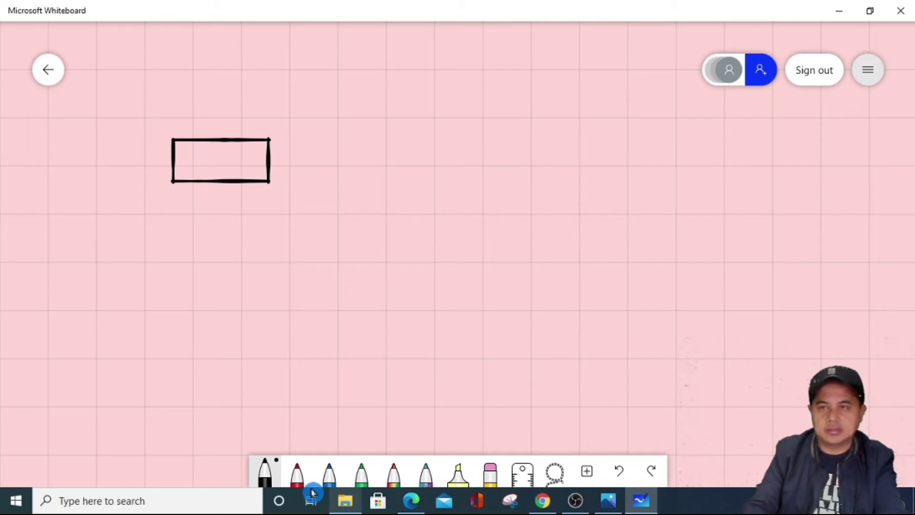
{"action": "left_click", "coordinate": [868, 70]}
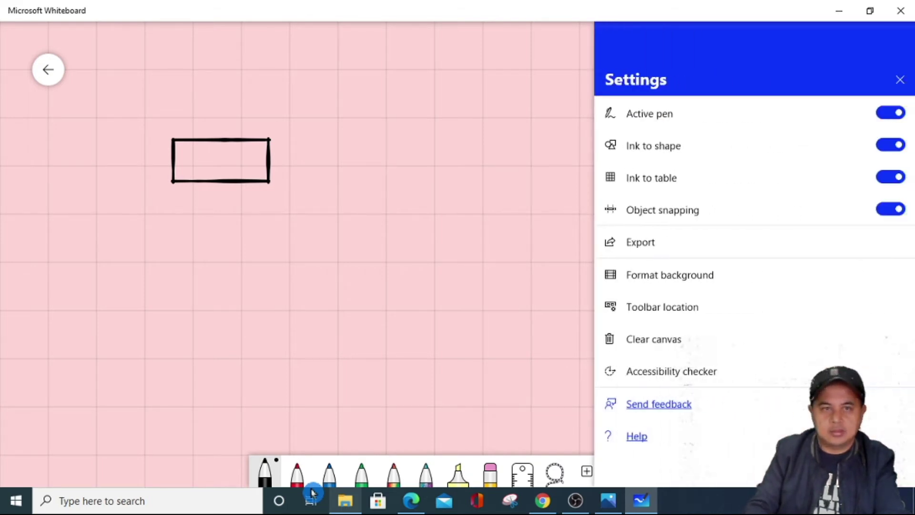
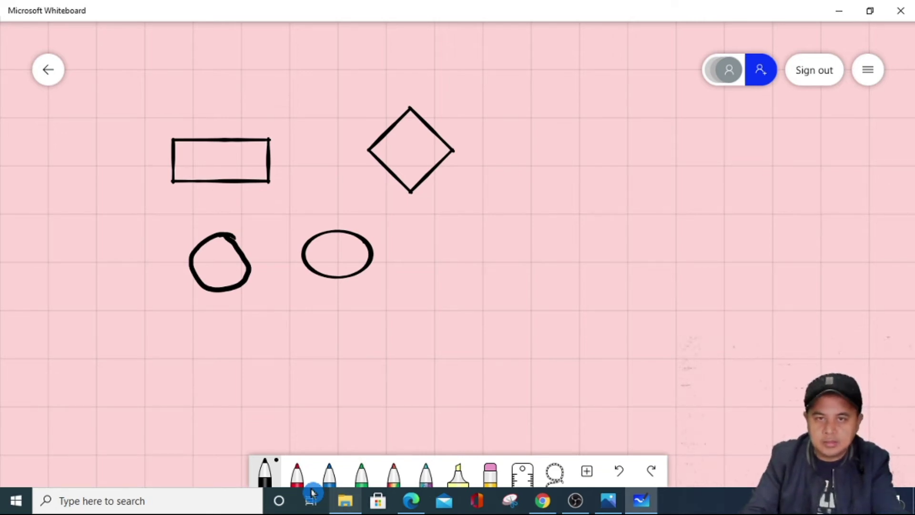
{"action": "mouse_move", "coordinate": [487, 194]}
{"action": "left_mouse_down"}
{"action": "mouse_move", "coordinate": [497, 276]}
{"action": "mouse_move", "coordinate": [589, 256]}
{"action": "mouse_move", "coordinate": [485, 196]}
{"action": "left_mouse_up"}
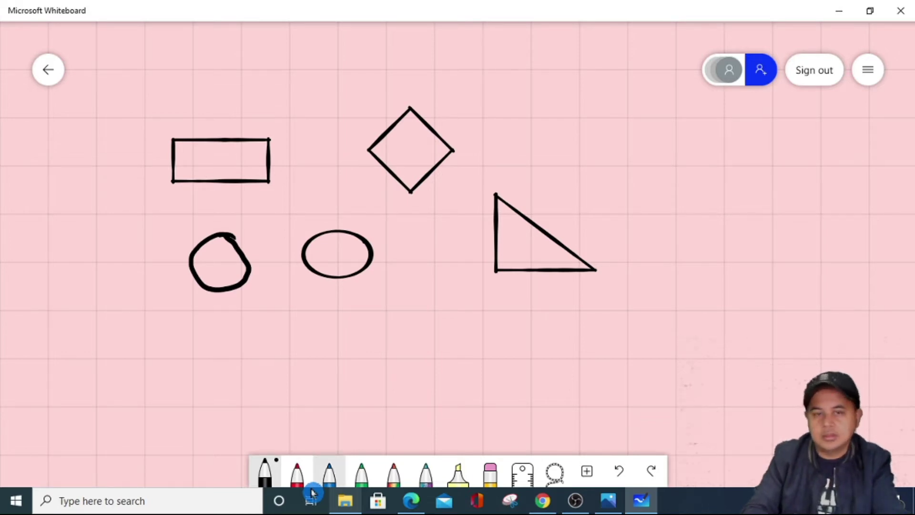
Draw a wide ellipse below the black shapes with the blue pen, and add five smaller freehand loops around it
{"action": "left_click", "coordinate": [314, 487]}
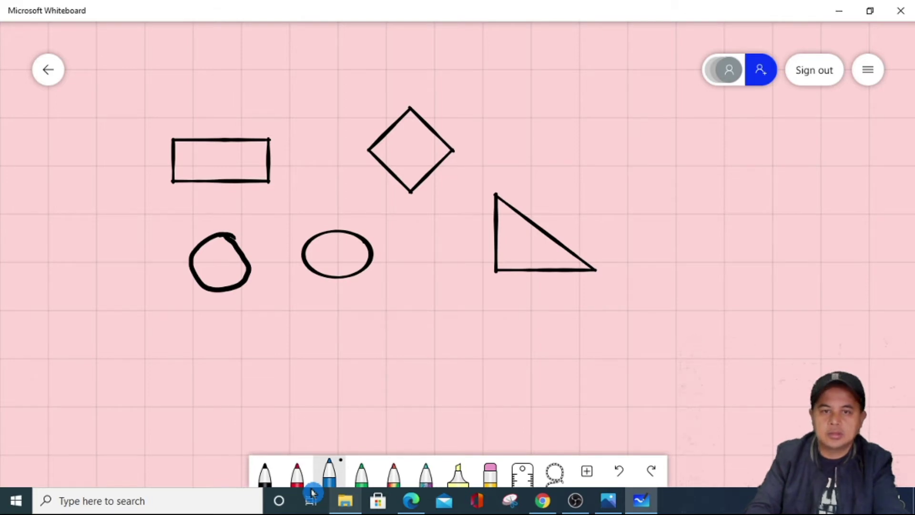
{"action": "mouse_move", "coordinate": [455, 311]}
{"action": "left_mouse_down"}
{"action": "mouse_move", "coordinate": [347, 349]}
{"action": "mouse_move", "coordinate": [495, 330]}
{"action": "mouse_move", "coordinate": [452, 311]}
{"action": "left_mouse_up"}
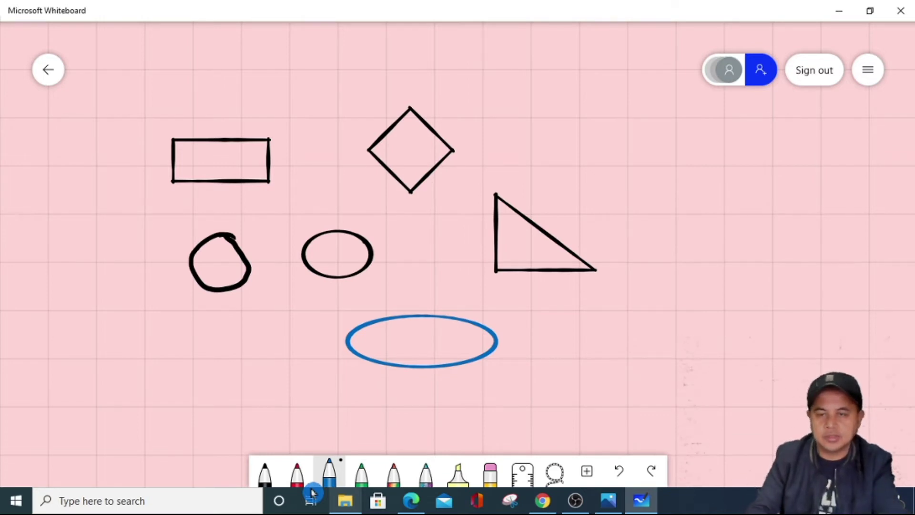
{"action": "mouse_move", "coordinate": [593, 335]}
{"action": "left_mouse_down"}
{"action": "mouse_move", "coordinate": [564, 347]}
{"action": "mouse_move", "coordinate": [615, 333]}
{"action": "mouse_move", "coordinate": [592, 339]}
{"action": "left_mouse_up"}
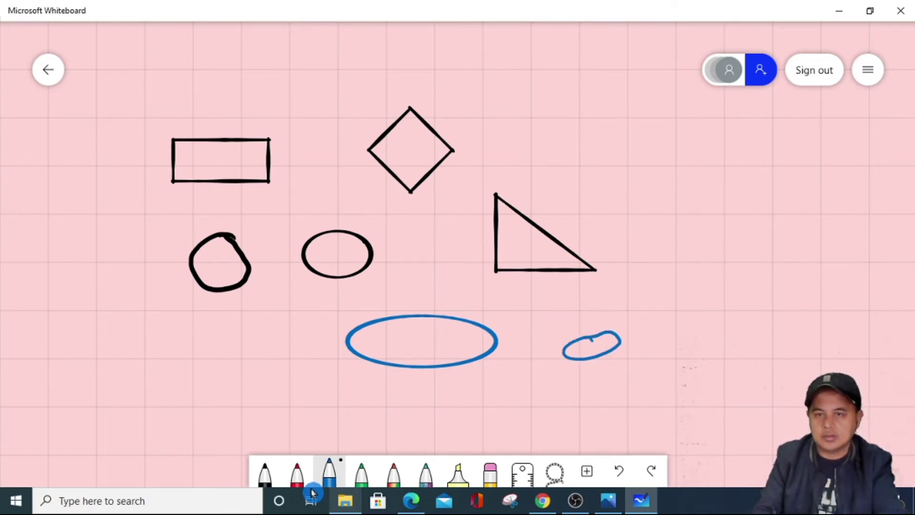
{"action": "mouse_move", "coordinate": [643, 289]}
{"action": "left_mouse_down"}
{"action": "mouse_move", "coordinate": [610, 307]}
{"action": "mouse_move", "coordinate": [641, 290]}
{"action": "left_mouse_up"}
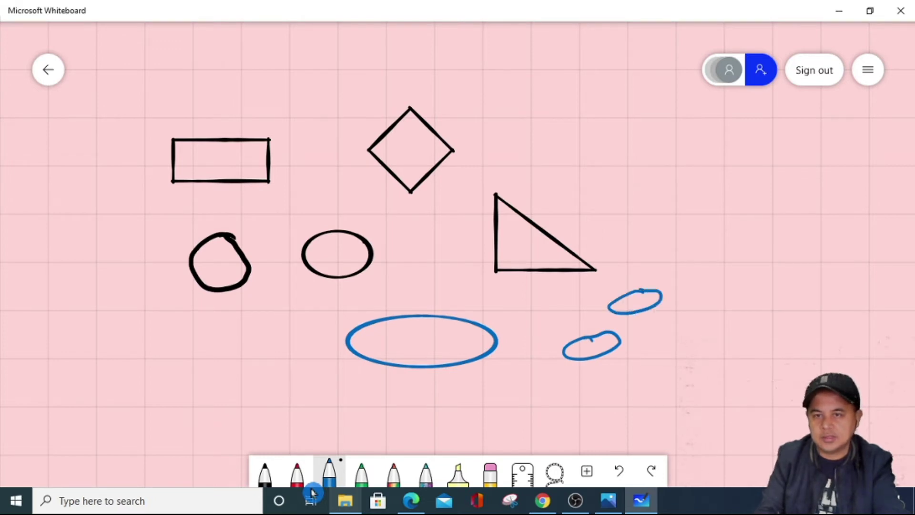
{"action": "mouse_move", "coordinate": [243, 329]}
{"action": "left_mouse_down"}
{"action": "mouse_move", "coordinate": [158, 366]}
{"action": "mouse_move", "coordinate": [263, 333]}
{"action": "mouse_move", "coordinate": [243, 328]}
{"action": "left_mouse_up"}
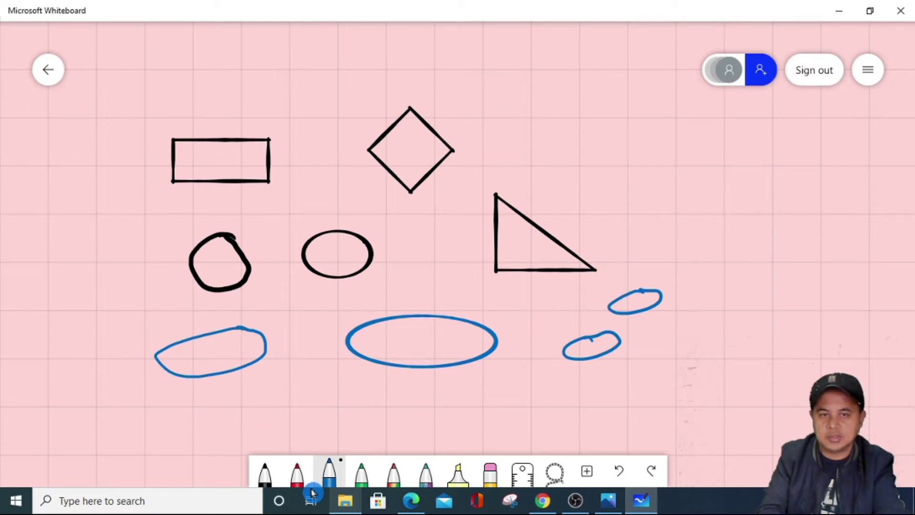
{"action": "mouse_move", "coordinate": [345, 381]}
{"action": "left_mouse_down"}
{"action": "mouse_move", "coordinate": [279, 416]}
{"action": "mouse_move", "coordinate": [358, 396]}
{"action": "mouse_move", "coordinate": [342, 380]}
{"action": "left_mouse_up"}
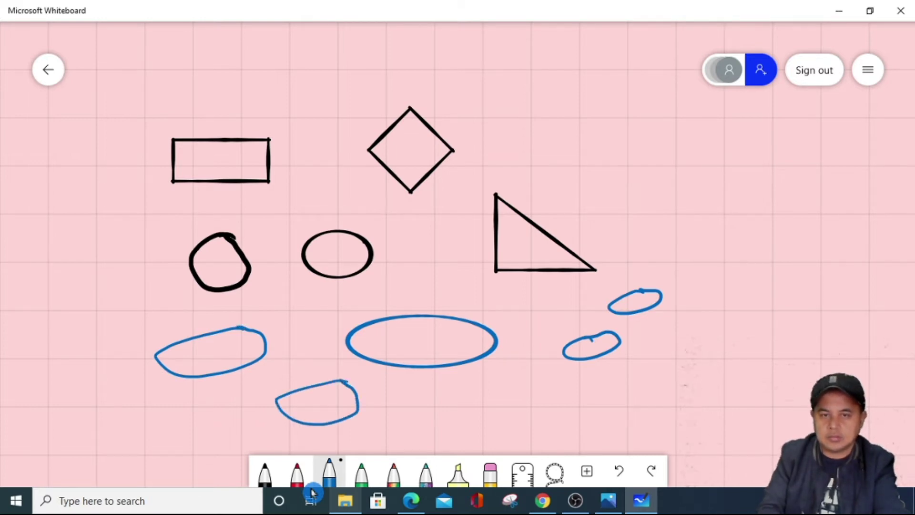
{"action": "mouse_move", "coordinate": [495, 373]}
{"action": "left_mouse_down"}
{"action": "mouse_move", "coordinate": [457, 398]}
{"action": "mouse_move", "coordinate": [495, 375]}
{"action": "left_mouse_up"}
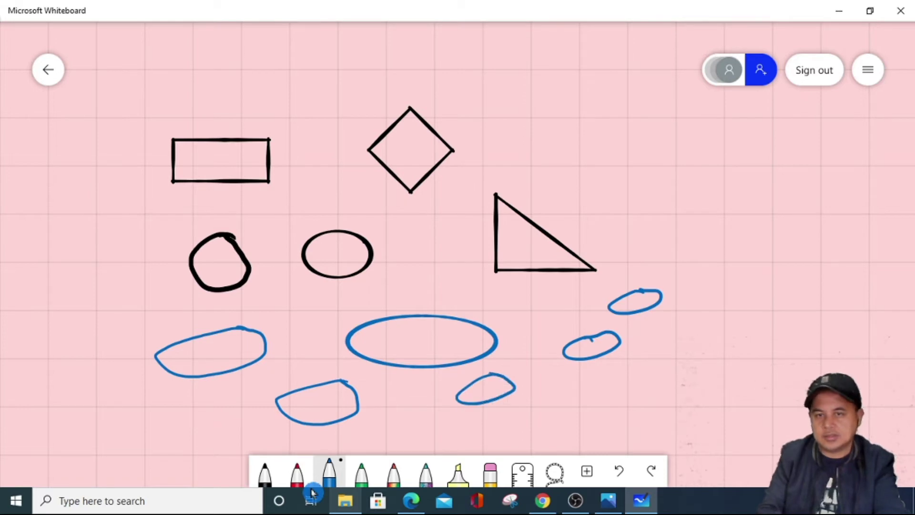
Erase the blue freehand loops and the rough black circle, and clear the canvas of the remaining shapes
{"action": "left_click", "coordinate": [491, 472]}
{"action": "mouse_move", "coordinate": [618, 334]}
{"action": "left_mouse_down"}
{"action": "mouse_move", "coordinate": [594, 337]}
{"action": "mouse_move", "coordinate": [613, 296]}
{"action": "mouse_move", "coordinate": [599, 272]}
{"action": "mouse_move", "coordinate": [272, 306]}
{"action": "mouse_move", "coordinate": [372, 392]}
{"action": "mouse_move", "coordinate": [199, 345]}
{"action": "mouse_move", "coordinate": [349, 433]}
{"action": "mouse_move", "coordinate": [228, 305]}
{"action": "mouse_move", "coordinate": [203, 257]}
{"action": "left_mouse_up"}
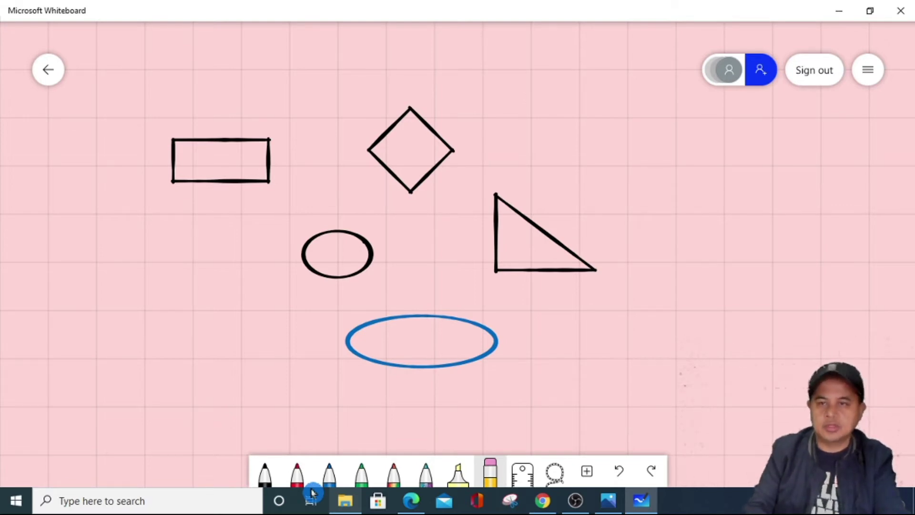
{"action": "left_click", "coordinate": [868, 70]}
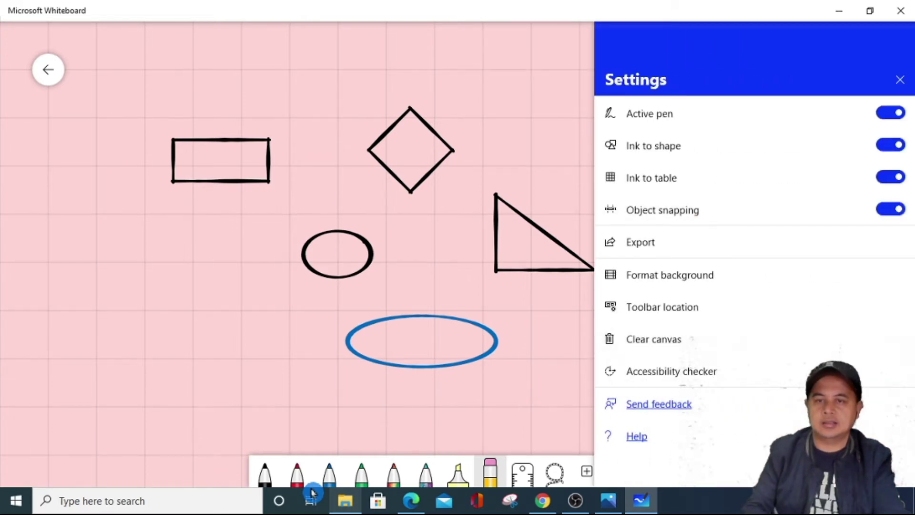
{"action": "left_click", "coordinate": [653, 339]}
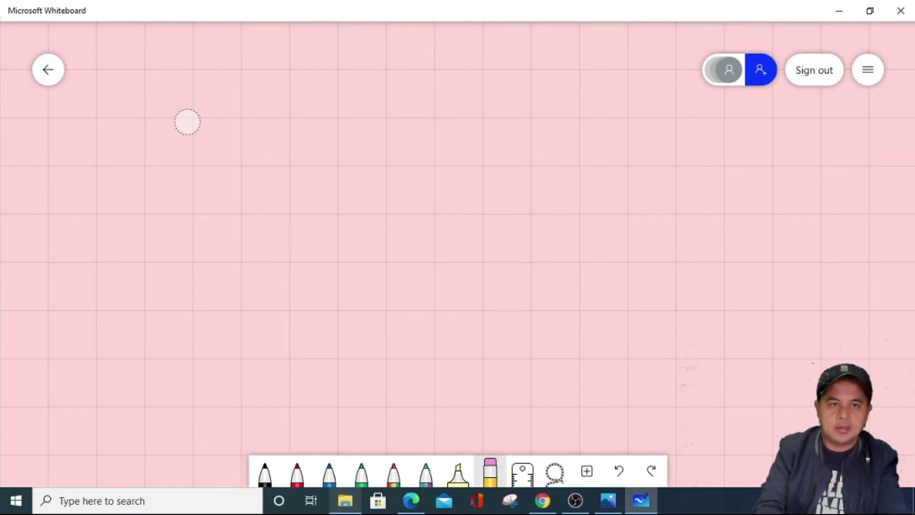
Draw a large right triangle with the black pen, its right angle at the lower left, using ink-to-shape recognition
{"action": "left_click", "coordinate": [265, 473]}
{"action": "mouse_move", "coordinate": [180, 116]}
{"action": "left_mouse_down"}
{"action": "mouse_move", "coordinate": [190, 263]}
{"action": "mouse_move", "coordinate": [355, 258]}
{"action": "left_mouse_up"}
{"action": "left_click_drag", "start_coordinate": [184, 117], "coordinate": [343, 254]}
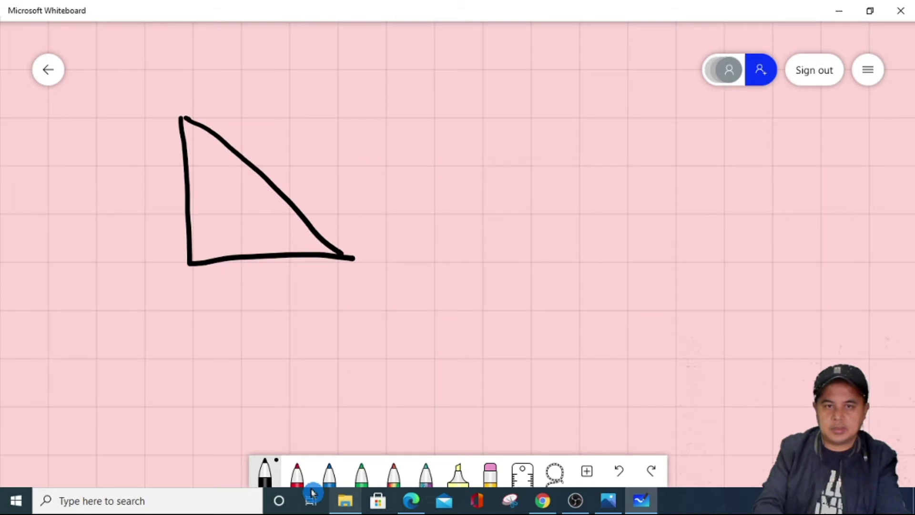
Mark the triangle's right angle with a small square and its other two corners with arcs, labelling those angles θ and β
{"action": "mouse_move", "coordinate": [190, 246]}
{"action": "left_mouse_down"}
{"action": "mouse_move", "coordinate": [204, 242]}
{"action": "mouse_move", "coordinate": [210, 258]}
{"action": "left_mouse_up"}
{"action": "left_click_drag", "start_coordinate": [323, 235], "coordinate": [320, 259]}
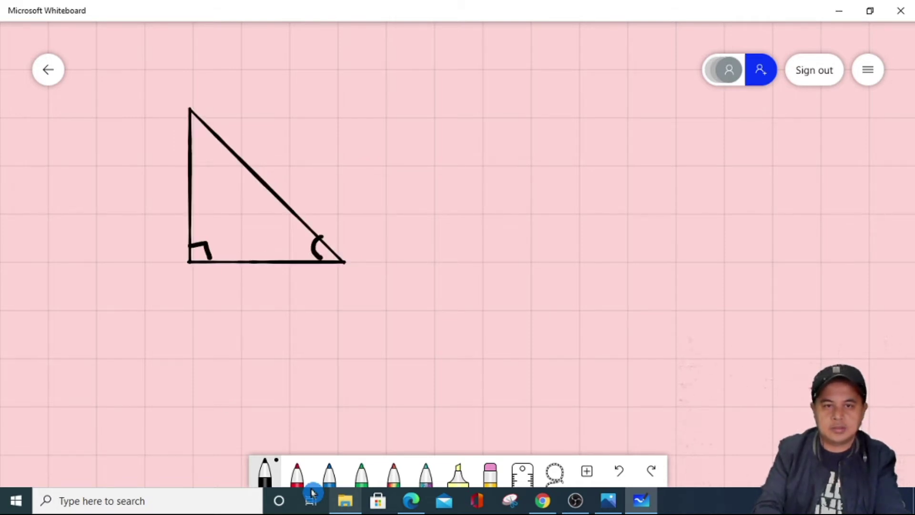
{"action": "mouse_move", "coordinate": [290, 232]}
{"action": "left_mouse_down"}
{"action": "mouse_move", "coordinate": [282, 240]}
{"action": "mouse_move", "coordinate": [305, 237]}
{"action": "left_mouse_up"}
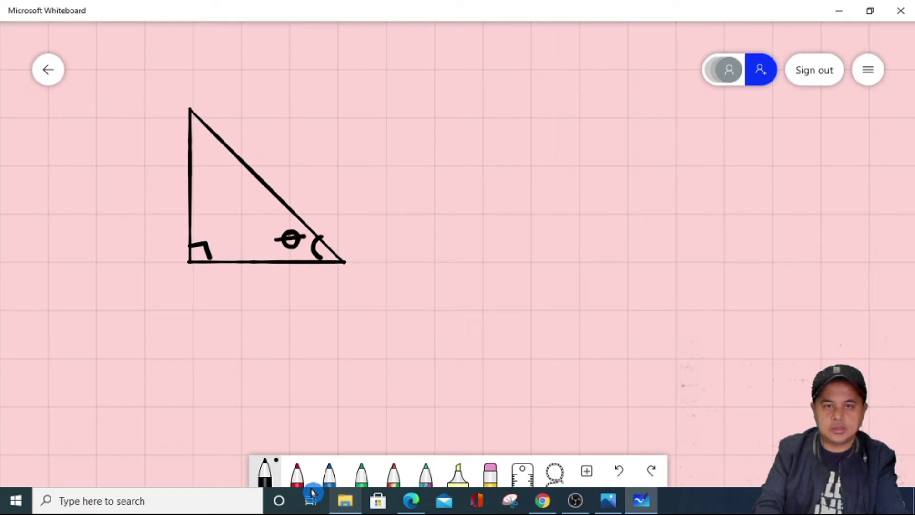
{"action": "left_click_drag", "start_coordinate": [188, 144], "coordinate": [207, 128]}
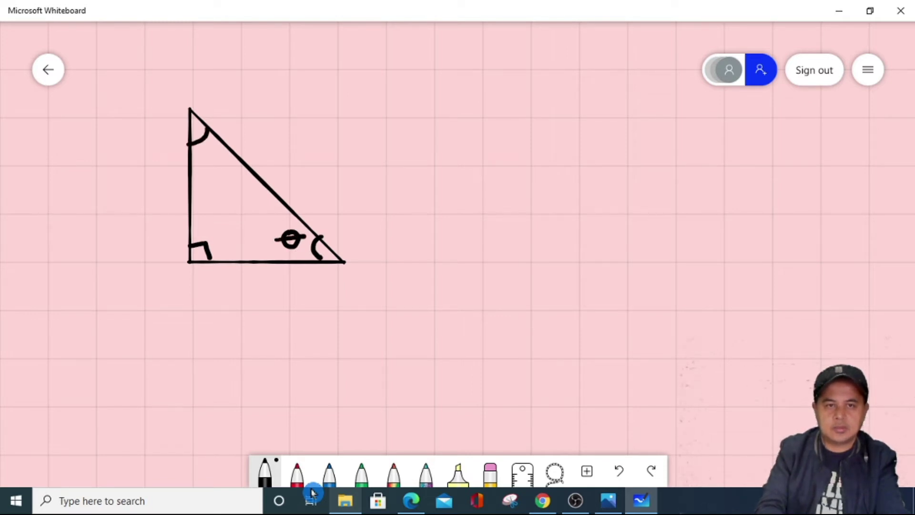
{"action": "mouse_move", "coordinate": [212, 161]}
{"action": "left_mouse_down"}
{"action": "mouse_move", "coordinate": [210, 177]}
{"action": "mouse_move", "coordinate": [220, 164]}
{"action": "mouse_move", "coordinate": [218, 179]}
{"action": "left_mouse_up"}
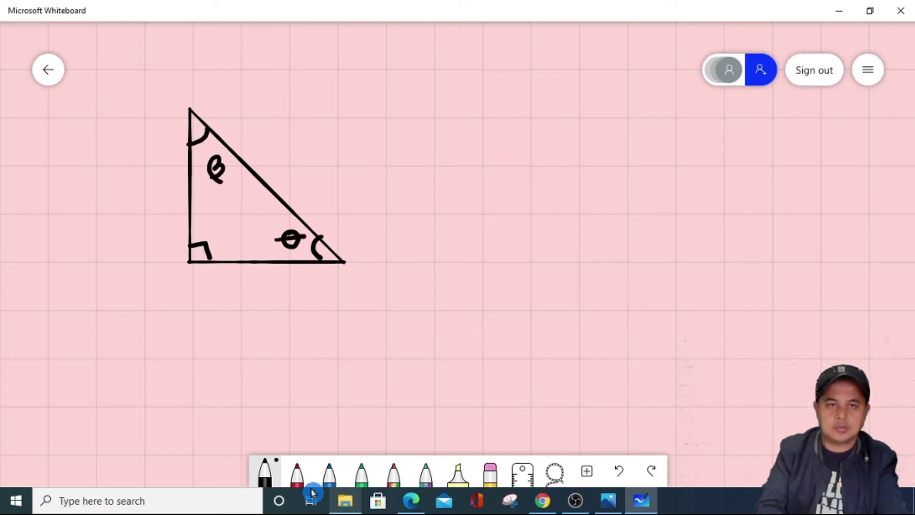
Label the triangle's vertical side b, its base a and its hypotenuse c
{"action": "left_click_drag", "start_coordinate": [150, 171], "coordinate": [154, 195]}
{"action": "mouse_move", "coordinate": [269, 277]}
{"action": "left_mouse_down"}
{"action": "mouse_move", "coordinate": [257, 281]}
{"action": "mouse_move", "coordinate": [273, 293]}
{"action": "left_mouse_up"}
{"action": "left_click_drag", "start_coordinate": [299, 167], "coordinate": [305, 182]}
Handwrite the formula c² = a² + b² in black beside the triangle
{"action": "left_click_drag", "start_coordinate": [405, 140], "coordinate": [403, 161]}
{"action": "mouse_move", "coordinate": [408, 113]}
{"action": "left_mouse_down"}
{"action": "mouse_move", "coordinate": [446, 150]}
{"action": "mouse_move", "coordinate": [435, 145]}
{"action": "mouse_move", "coordinate": [486, 161]}
{"action": "left_mouse_up"}
{"action": "left_click_drag", "start_coordinate": [488, 117], "coordinate": [530, 162]}
{"action": "mouse_move", "coordinate": [521, 149]}
{"action": "left_mouse_down"}
{"action": "mouse_move", "coordinate": [546, 143]}
{"action": "mouse_move", "coordinate": [570, 158]}
{"action": "left_mouse_up"}
{"action": "left_click_drag", "start_coordinate": [593, 112], "coordinate": [613, 125]}
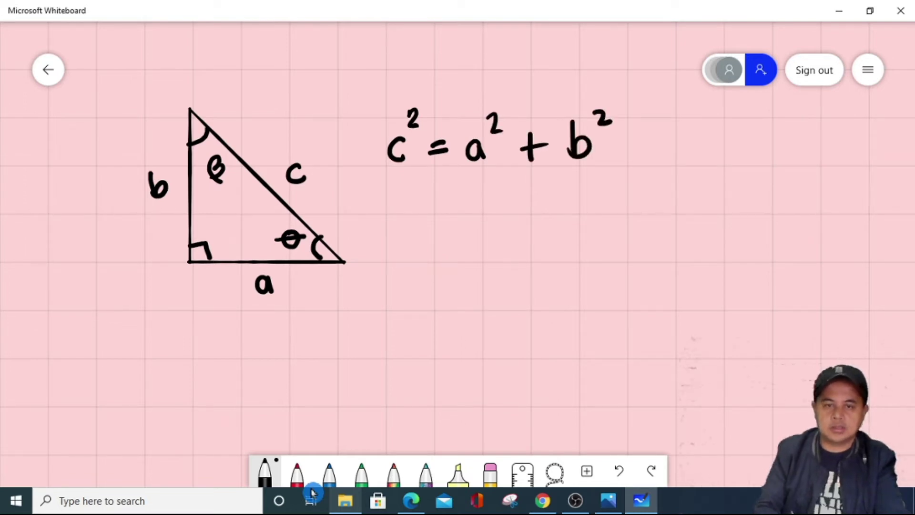
Frame the formula with a rectangle using the red pen, and clear the canvas
{"action": "left_click", "coordinate": [297, 472]}
{"action": "mouse_move", "coordinate": [367, 88]}
{"action": "left_mouse_down"}
{"action": "mouse_move", "coordinate": [375, 180]}
{"action": "mouse_move", "coordinate": [617, 175]}
{"action": "mouse_move", "coordinate": [640, 92]}
{"action": "mouse_move", "coordinate": [369, 89]}
{"action": "left_mouse_up"}
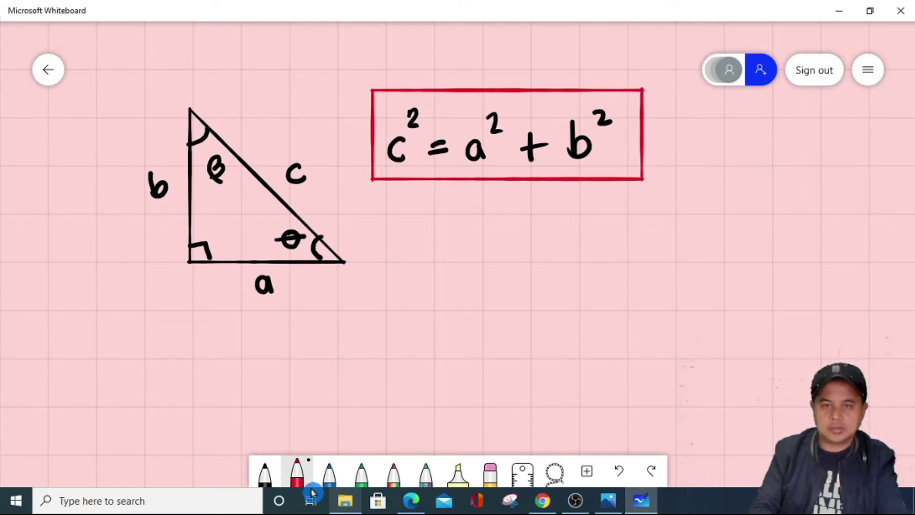
{"action": "left_click", "coordinate": [868, 69]}
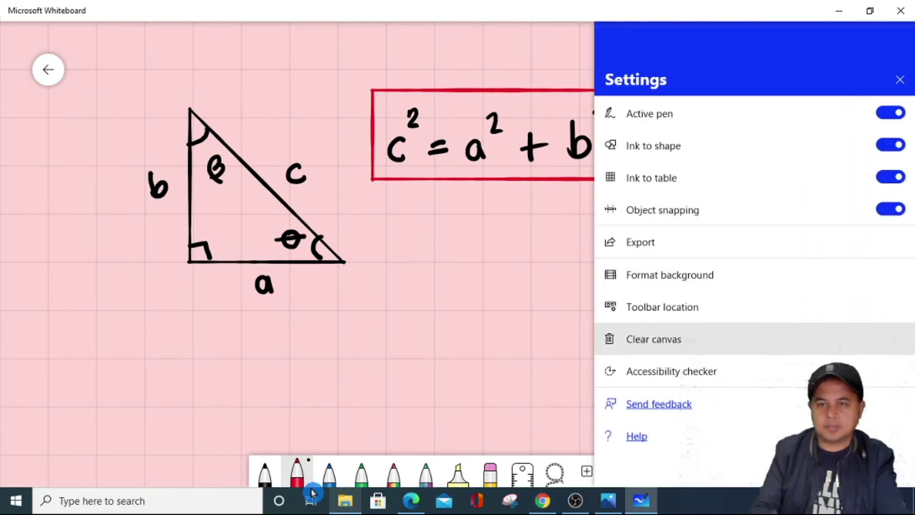
{"action": "left_click", "coordinate": [654, 339]}
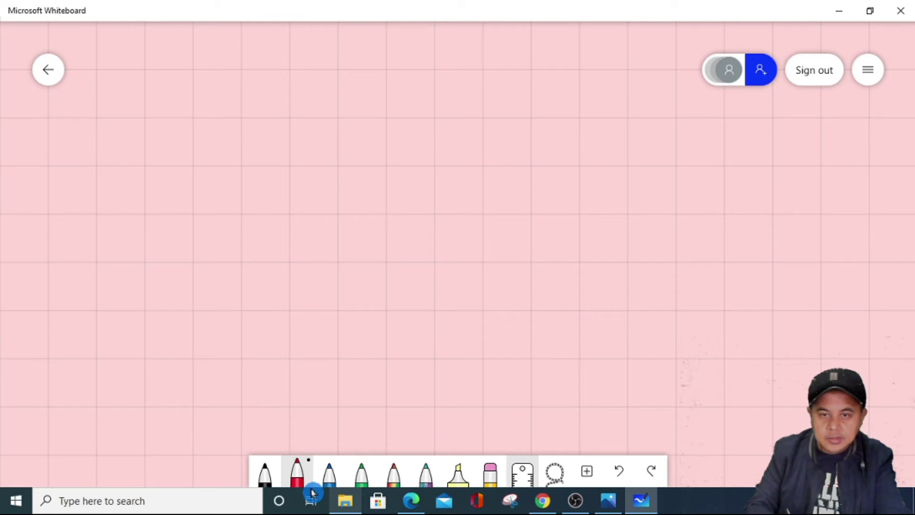
Show the ruler, rotate it to 0°, and draw a red horizontal line along its upper edge
{"action": "left_click", "coordinate": [522, 471]}
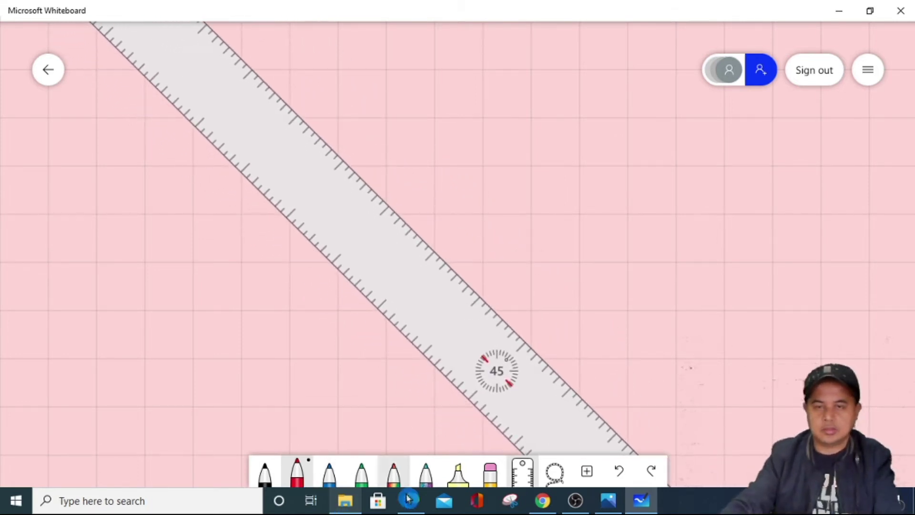
{"action": "scroll", "coordinate": [479, 358], "scroll_direction": "down", "scroll_amount": 10}
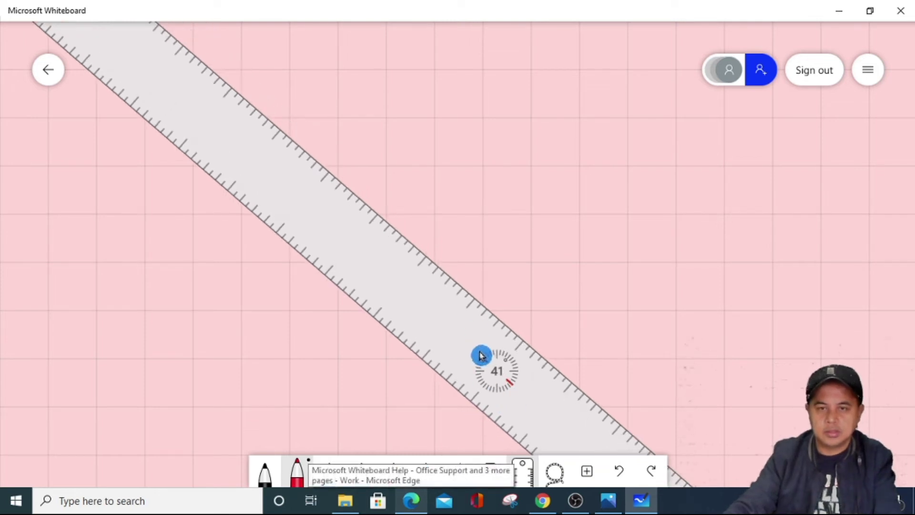
{"action": "scroll", "coordinate": [481, 356], "scroll_direction": "down", "scroll_amount": 12}
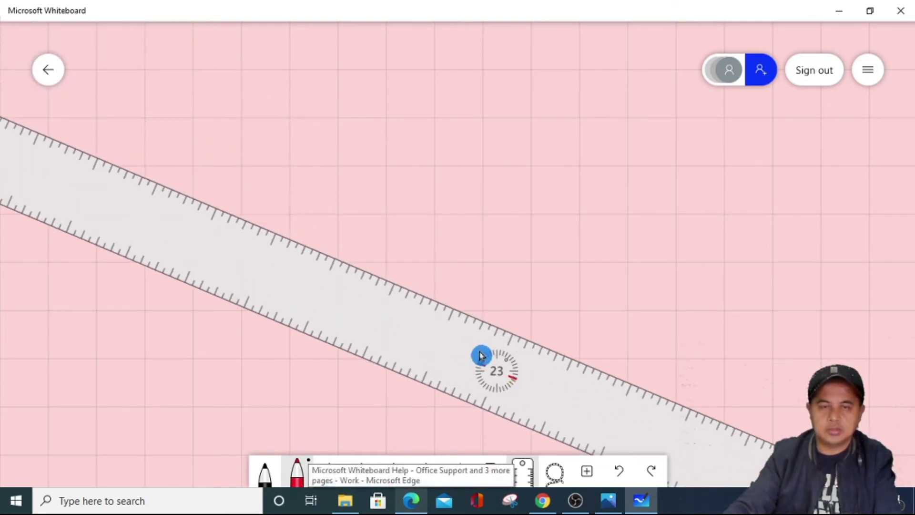
{"action": "scroll", "coordinate": [481, 355], "scroll_direction": "down", "scroll_amount": 10}
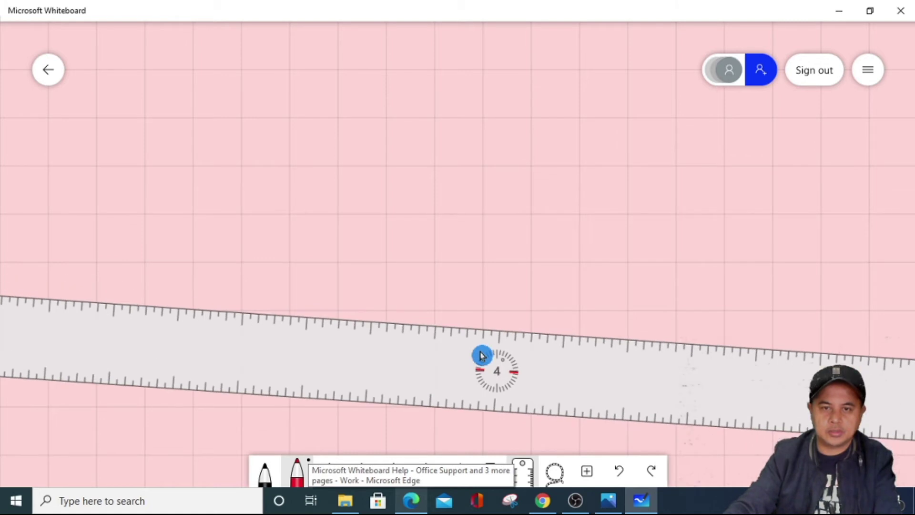
{"action": "scroll", "coordinate": [491, 358], "scroll_direction": "down", "scroll_amount": 2}
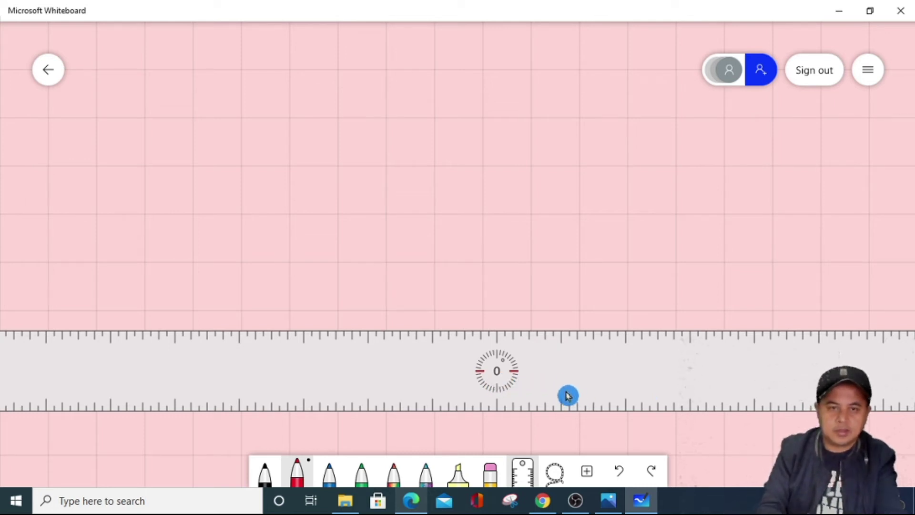
{"action": "left_click_drag", "start_coordinate": [239, 328], "coordinate": [558, 329]}
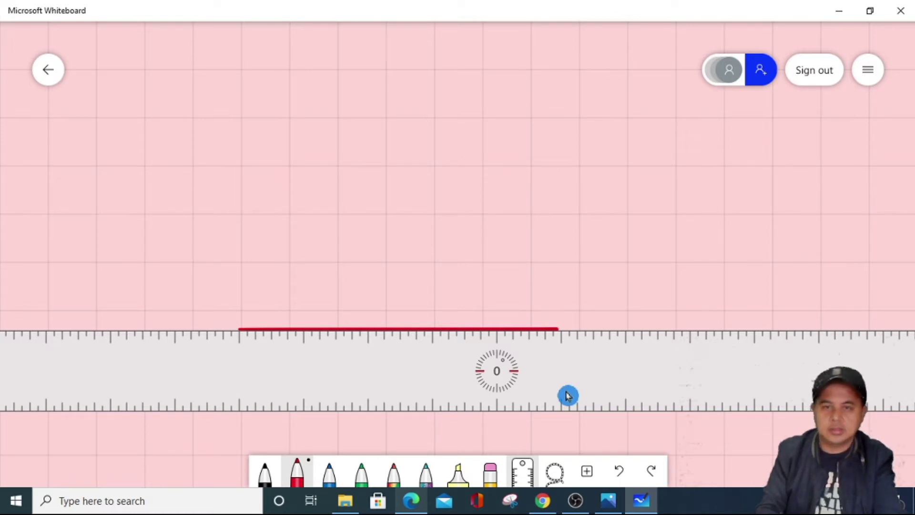
Angle the ruler at 16° through the red line's left end, and draw a rising red line along it from that point
{"action": "left_click_drag", "start_coordinate": [631, 374], "coordinate": [563, 149]}
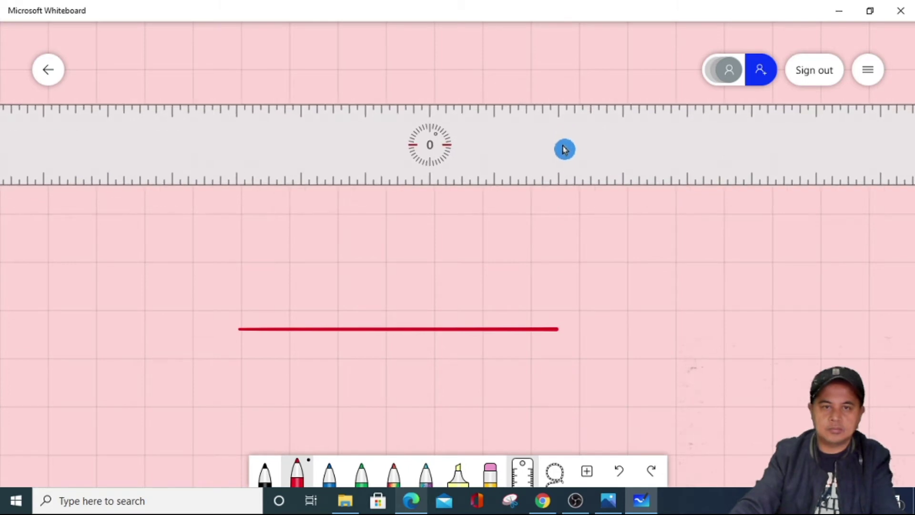
{"action": "scroll", "coordinate": [698, 158], "scroll_direction": "down", "scroll_amount": 3}
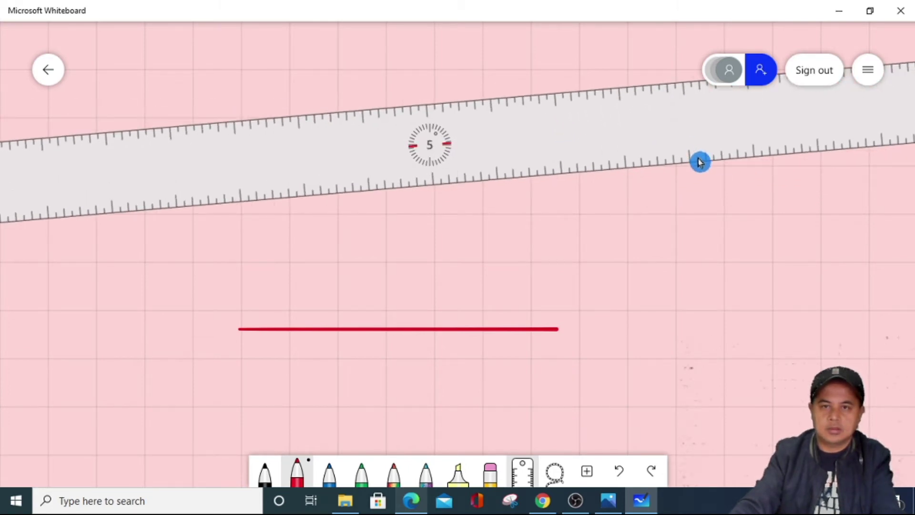
{"action": "scroll", "coordinate": [631, 139], "scroll_direction": "down", "scroll_amount": 3}
{"action": "scroll", "coordinate": [623, 130], "scroll_direction": "down", "scroll_amount": 2}
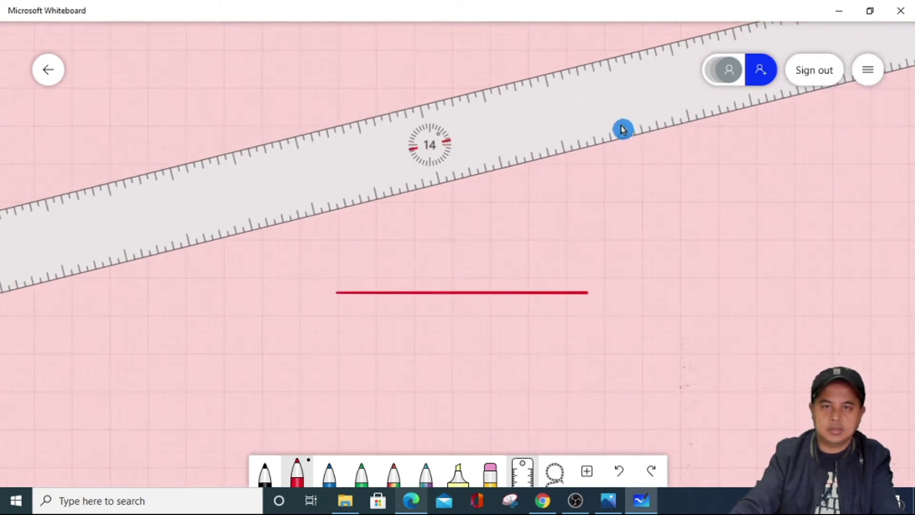
{"action": "mouse_move", "coordinate": [523, 116]}
{"action": "left_mouse_down"}
{"action": "mouse_move", "coordinate": [553, 196]}
{"action": "mouse_move", "coordinate": [562, 186]}
{"action": "left_mouse_up"}
{"action": "scroll", "coordinate": [617, 186], "scroll_direction": "up", "scroll_amount": 3}
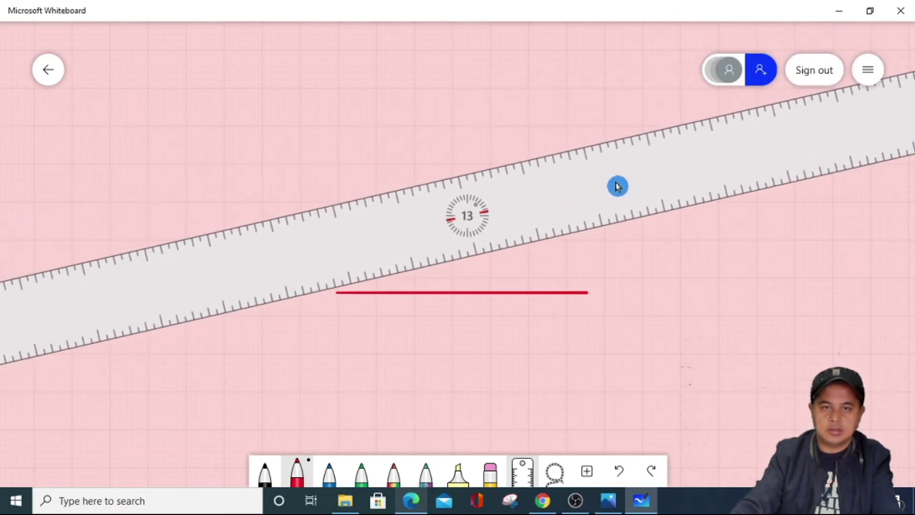
{"action": "scroll", "coordinate": [612, 181], "scroll_direction": "down", "scroll_amount": 4}
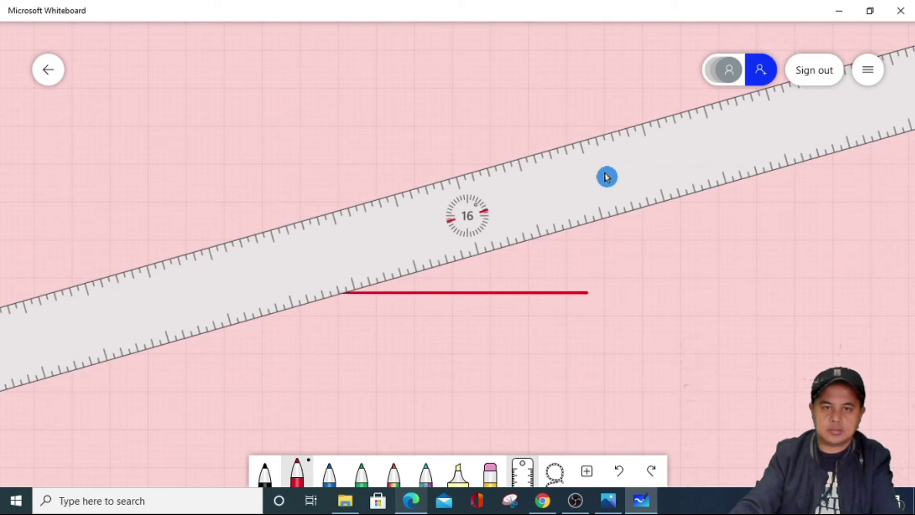
{"action": "left_click_drag", "start_coordinate": [602, 168], "coordinate": [600, 176]}
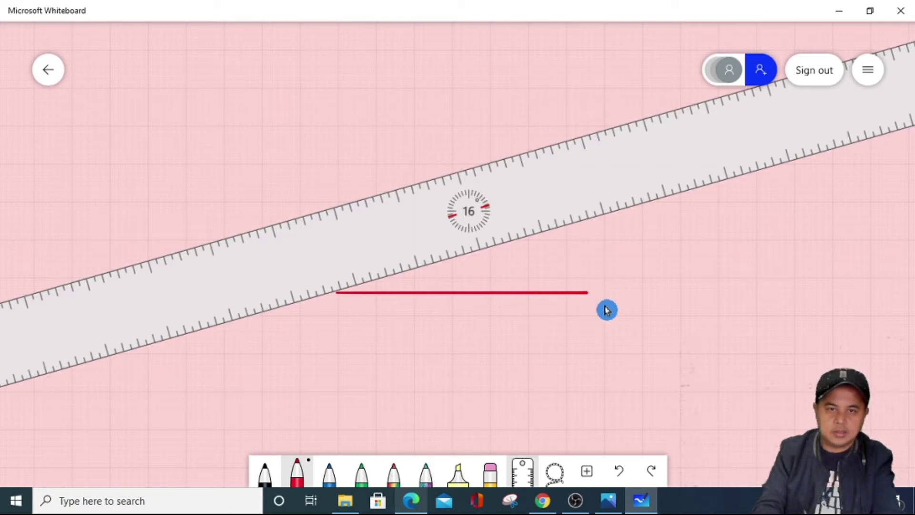
{"action": "left_click_drag", "start_coordinate": [384, 279], "coordinate": [612, 213]}
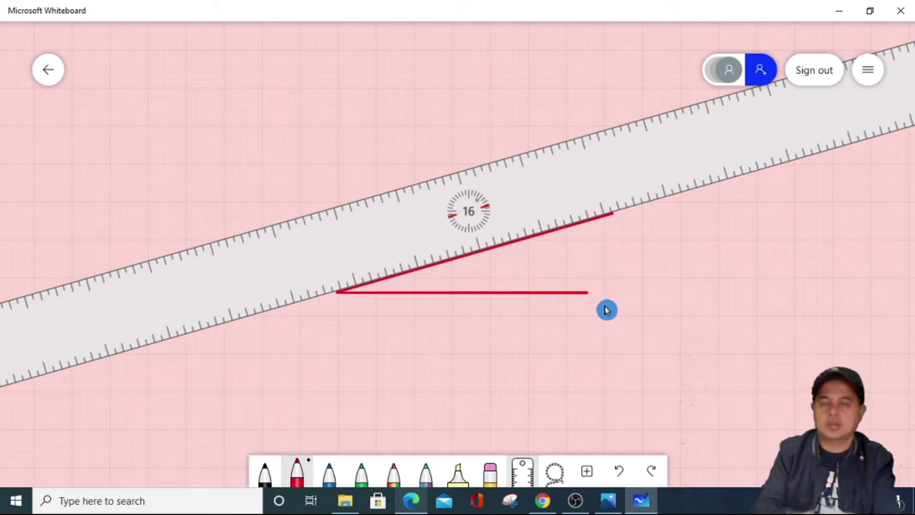
Stand the ruler at 90° against the slanted line's upper end, and close the triangle with a vertical red line and an extended base
{"action": "scroll", "coordinate": [705, 162], "scroll_direction": "up", "scroll_amount": 4}
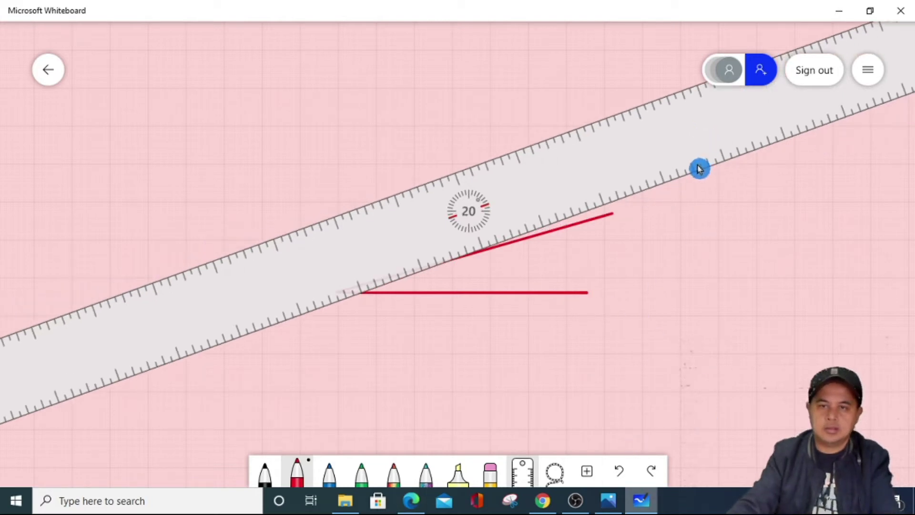
{"action": "scroll", "coordinate": [690, 172], "scroll_direction": "down", "scroll_amount": 14}
{"action": "scroll", "coordinate": [693, 180], "scroll_direction": "down", "scroll_amount": 20}
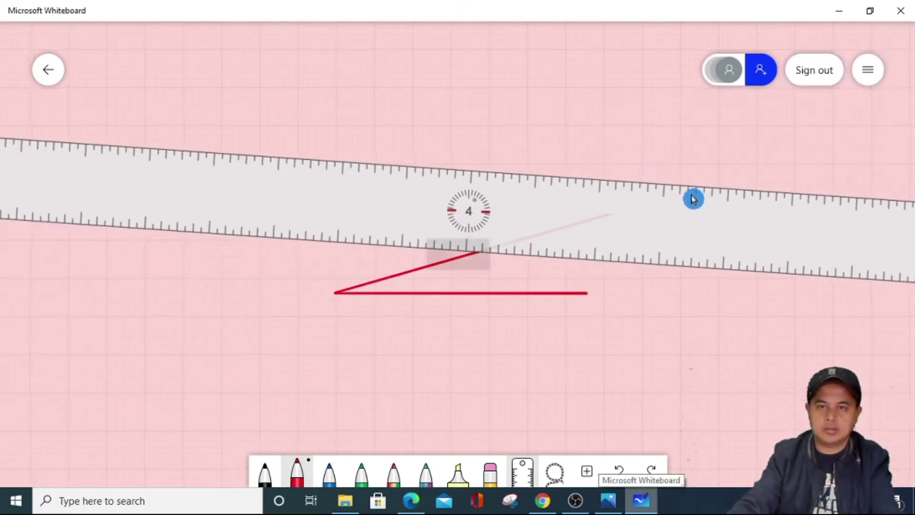
{"action": "scroll", "coordinate": [690, 284], "scroll_direction": "down", "scroll_amount": 16}
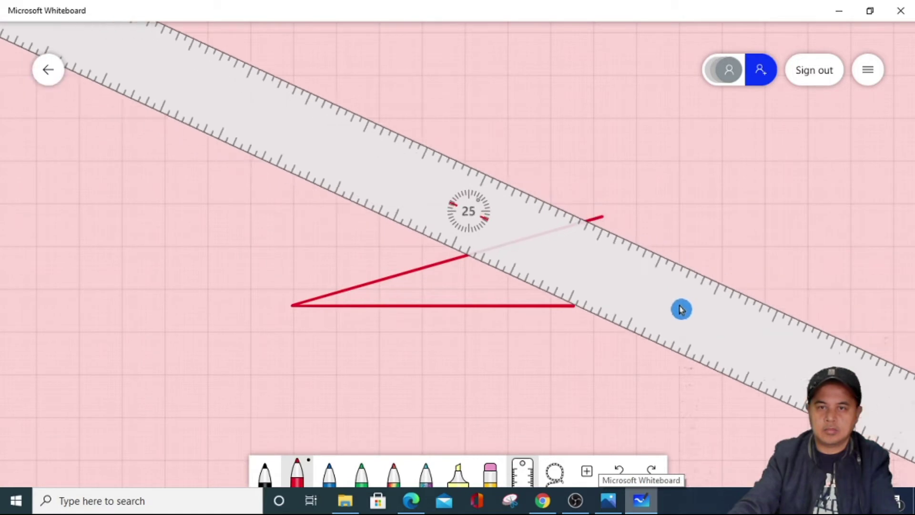
{"action": "left_click_drag", "start_coordinate": [453, 163], "coordinate": [656, 227]}
{"action": "scroll", "coordinate": [803, 330], "scroll_direction": "down", "scroll_amount": 4}
{"action": "scroll", "coordinate": [796, 334], "scroll_direction": "down", "scroll_amount": 20}
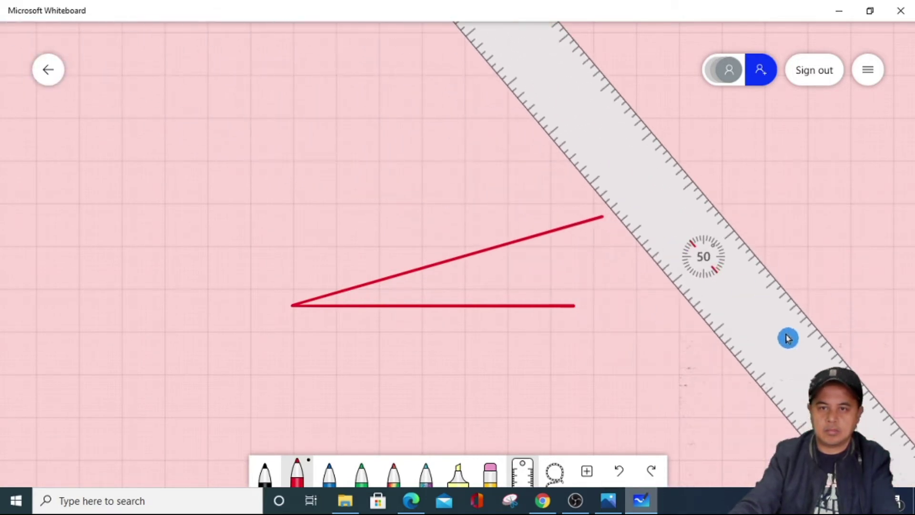
{"action": "scroll", "coordinate": [752, 349], "scroll_direction": "down", "scroll_amount": 18}
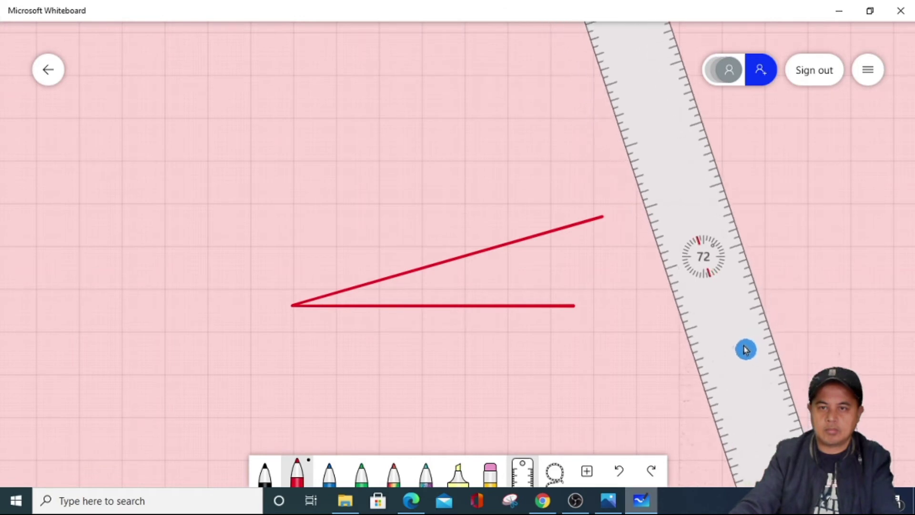
{"action": "scroll", "coordinate": [722, 355], "scroll_direction": "down", "scroll_amount": 3}
{"action": "left_click_drag", "start_coordinate": [713, 351], "coordinate": [656, 367]}
{"action": "scroll", "coordinate": [658, 366], "scroll_direction": "down", "scroll_amount": 5}
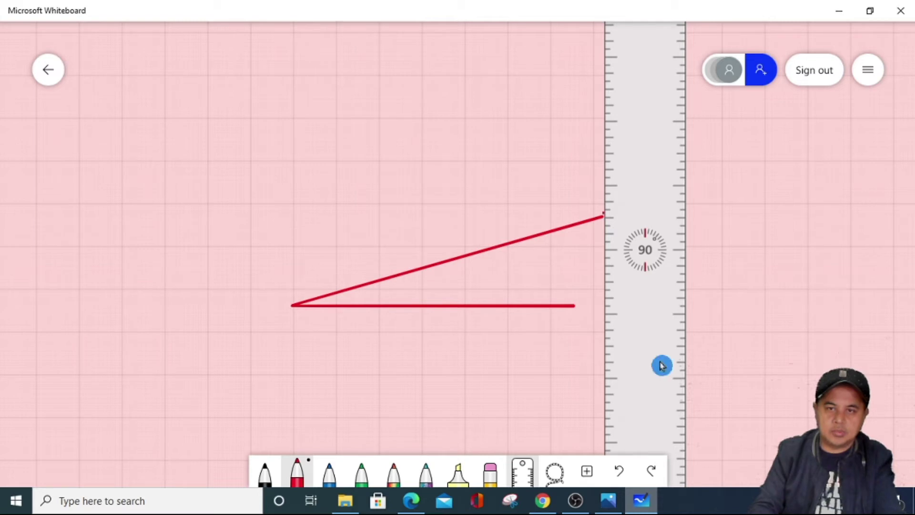
{"action": "mouse_move", "coordinate": [603, 217]}
{"action": "left_mouse_down"}
{"action": "mouse_move", "coordinate": [604, 297]}
{"action": "mouse_move", "coordinate": [590, 303]}
{"action": "mouse_move", "coordinate": [601, 303]}
{"action": "left_mouse_up"}
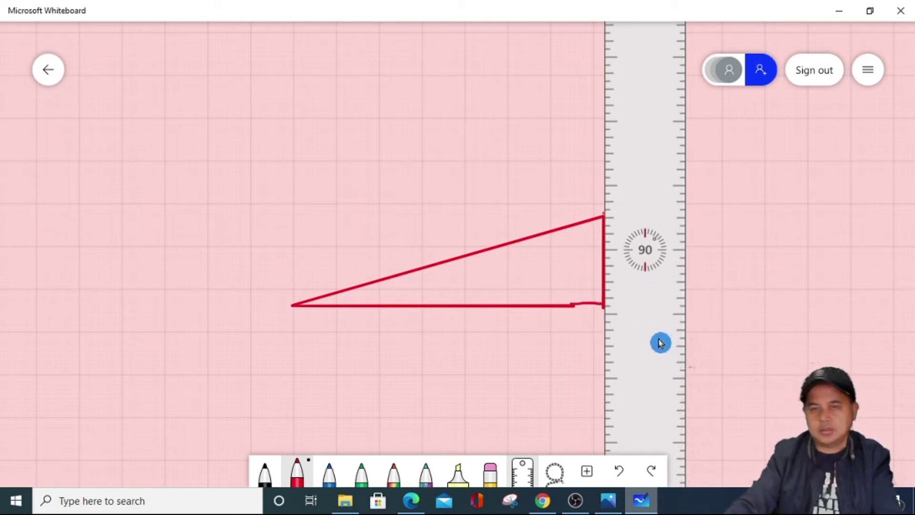
Hide the ruler and draw a freehand red right triangle above the ruled one using ink-to-shape recognition
{"action": "left_click", "coordinate": [523, 471]}
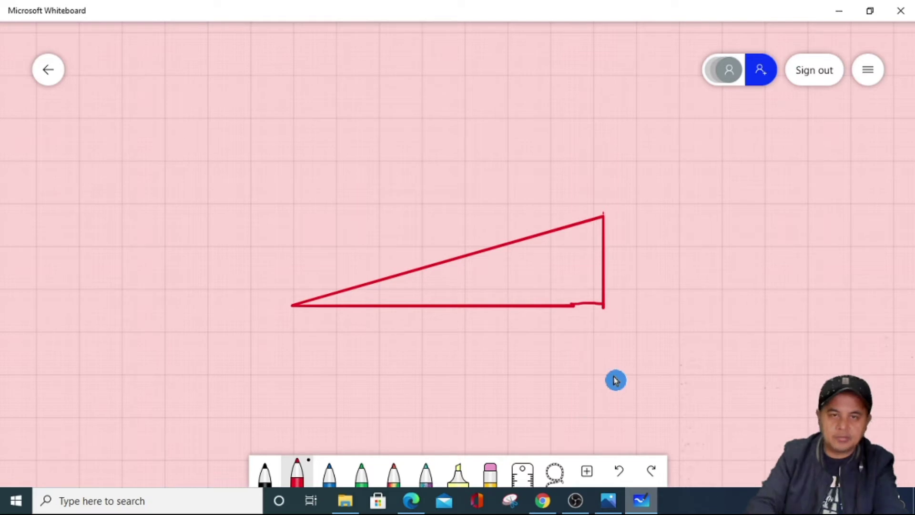
{"action": "mouse_move", "coordinate": [264, 207]}
{"action": "left_mouse_down"}
{"action": "mouse_move", "coordinate": [474, 97]}
{"action": "mouse_move", "coordinate": [457, 153]}
{"action": "mouse_move", "coordinate": [461, 196]}
{"action": "left_mouse_up"}
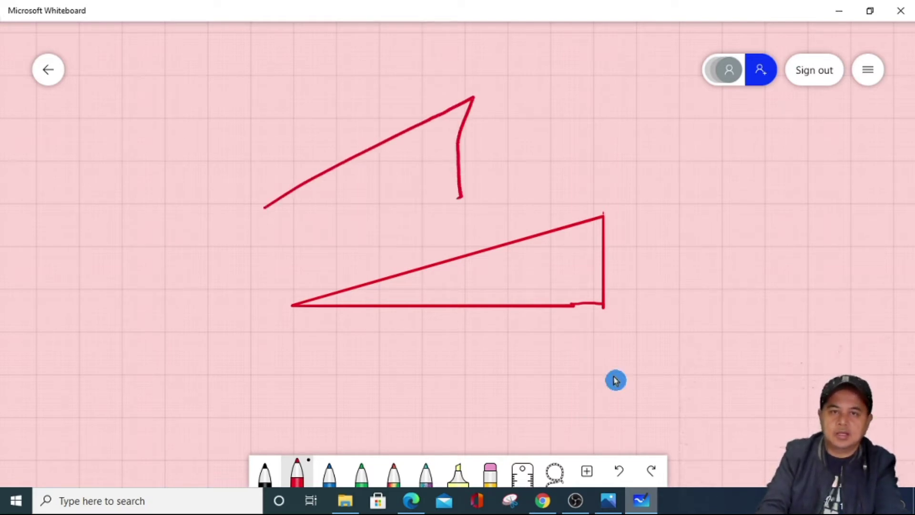
{"action": "mouse_move", "coordinate": [264, 208]}
{"action": "left_mouse_down"}
{"action": "mouse_move", "coordinate": [435, 187]}
{"action": "mouse_move", "coordinate": [460, 193]}
{"action": "left_mouse_up"}
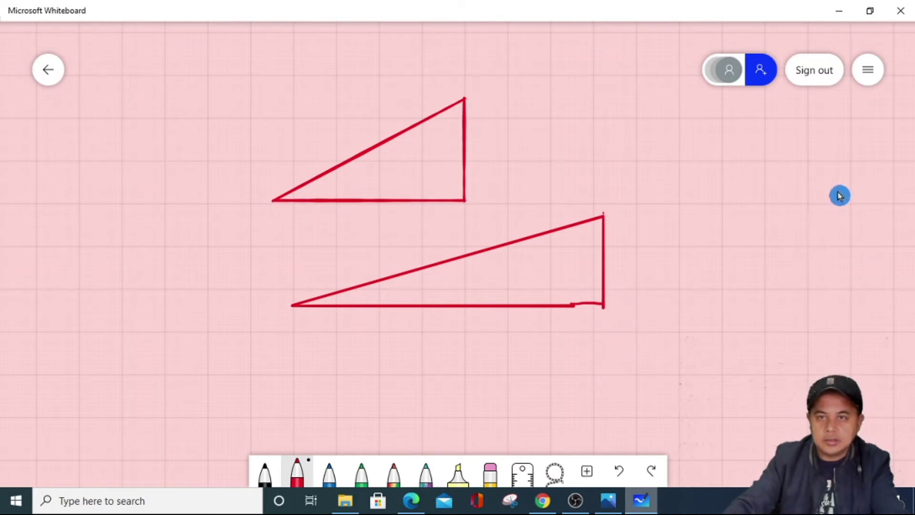
Clear the canvas of both red triangles
{"action": "left_click", "coordinate": [869, 70]}
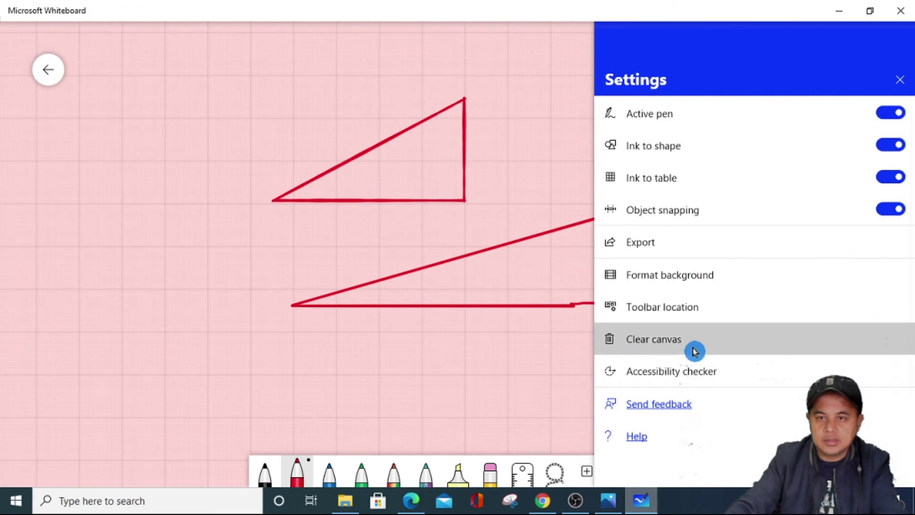
{"action": "left_click", "coordinate": [694, 350]}
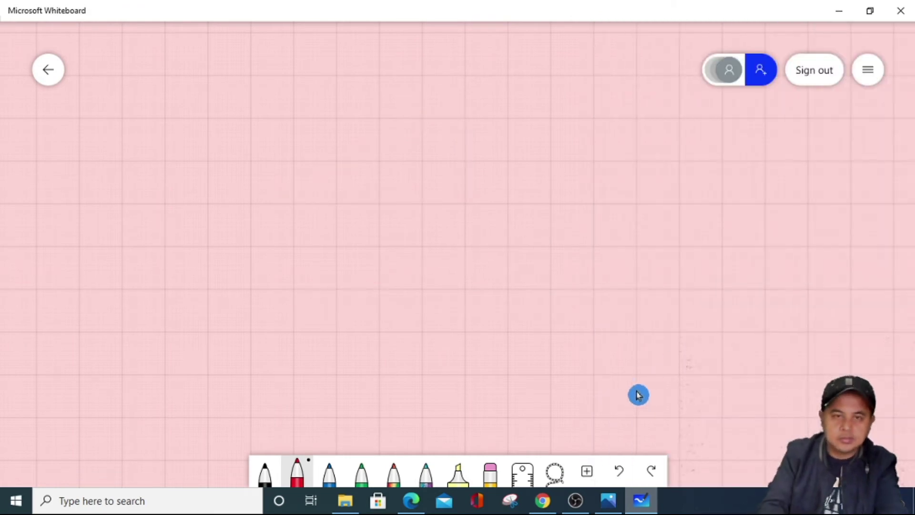
{"action": "left_click_drag", "start_coordinate": [220, 134], "coordinate": [208, 214]}
{"action": "scroll", "coordinate": [639, 394], "scroll_direction": "up", "scroll_amount": 5}
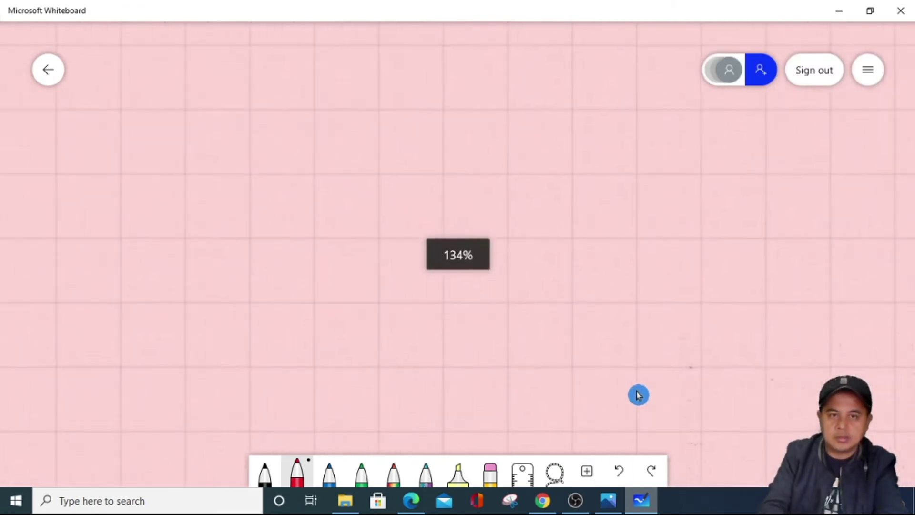
Draw a red rectangle and split it with a horizontal line into a two-row table using ink-to-table recognition
{"action": "scroll", "coordinate": [609, 302], "scroll_direction": "up", "scroll_amount": 8}
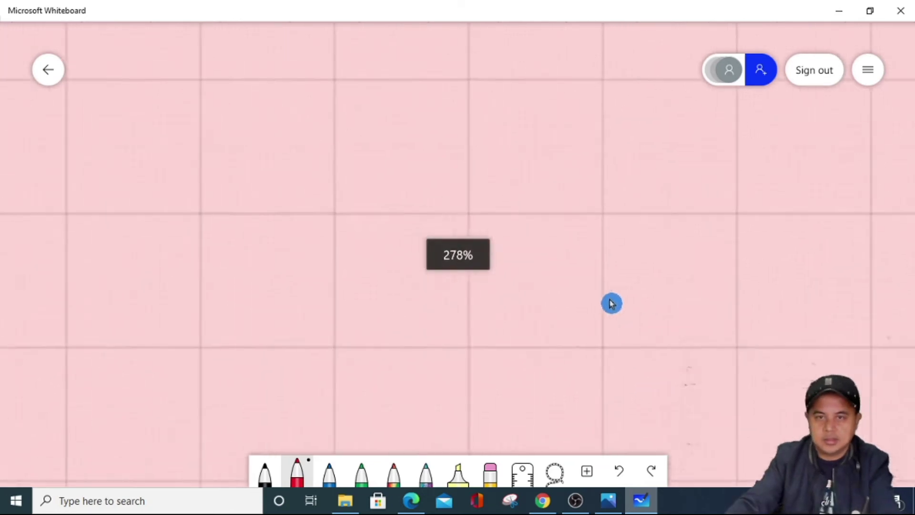
{"action": "scroll", "coordinate": [624, 312], "scroll_direction": "down", "scroll_amount": 10}
{"action": "scroll", "coordinate": [632, 313], "scroll_direction": "up", "scroll_amount": 1}
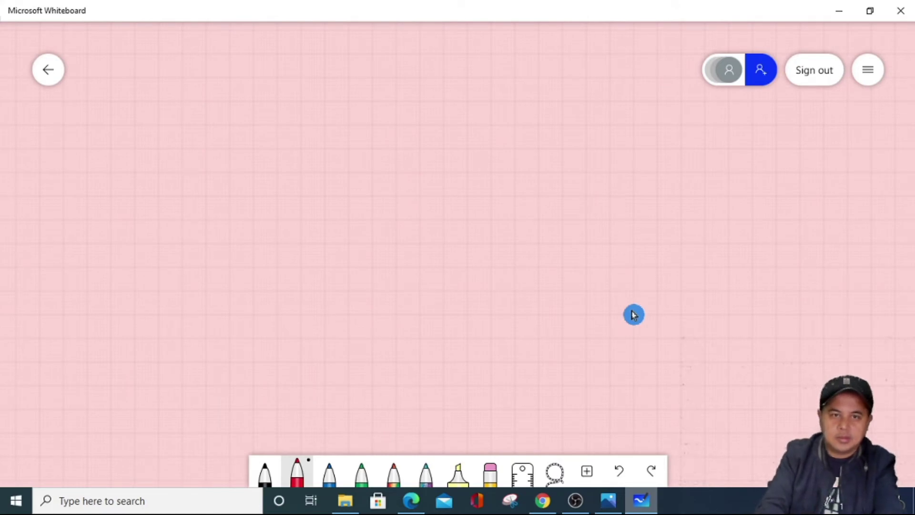
{"action": "mouse_move", "coordinate": [218, 170]}
{"action": "left_mouse_down"}
{"action": "mouse_move", "coordinate": [232, 329]}
{"action": "mouse_move", "coordinate": [430, 331]}
{"action": "mouse_move", "coordinate": [461, 280]}
{"action": "mouse_move", "coordinate": [464, 167]}
{"action": "left_mouse_up"}
{"action": "left_click_drag", "start_coordinate": [216, 166], "coordinate": [457, 154]}
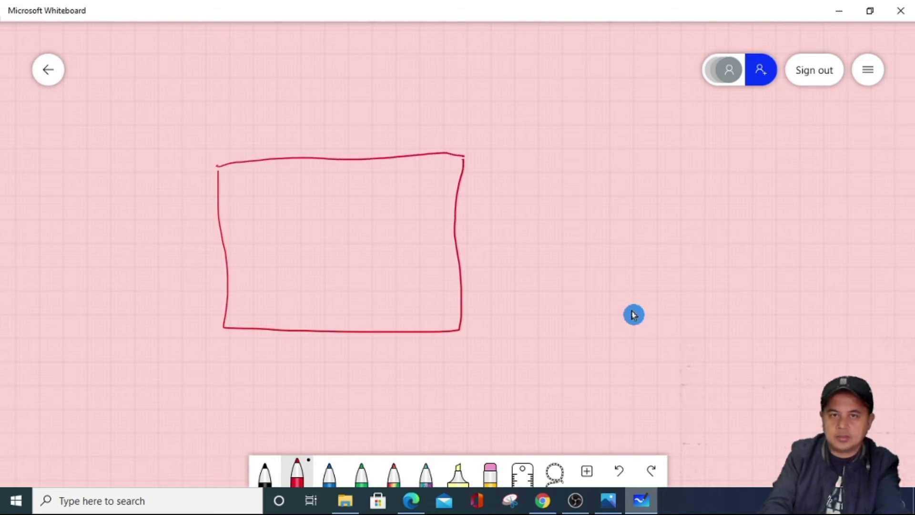
{"action": "left_click_drag", "start_coordinate": [218, 234], "coordinate": [460, 229]}
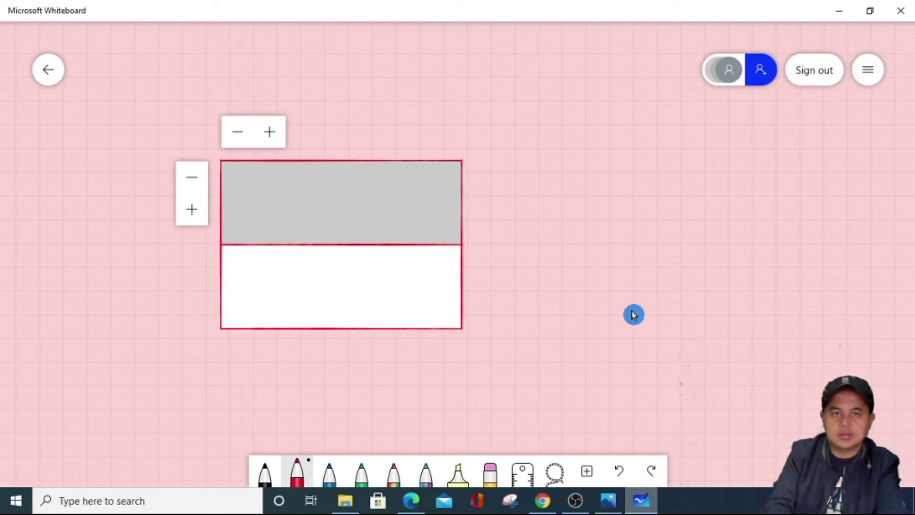
Split the table into two columns with a vertical red line, and erase the stray vertical stroke
{"action": "mouse_move", "coordinate": [327, 158]}
{"action": "left_mouse_down"}
{"action": "mouse_move", "coordinate": [341, 246]}
{"action": "mouse_move", "coordinate": [336, 320]}
{"action": "left_mouse_up"}
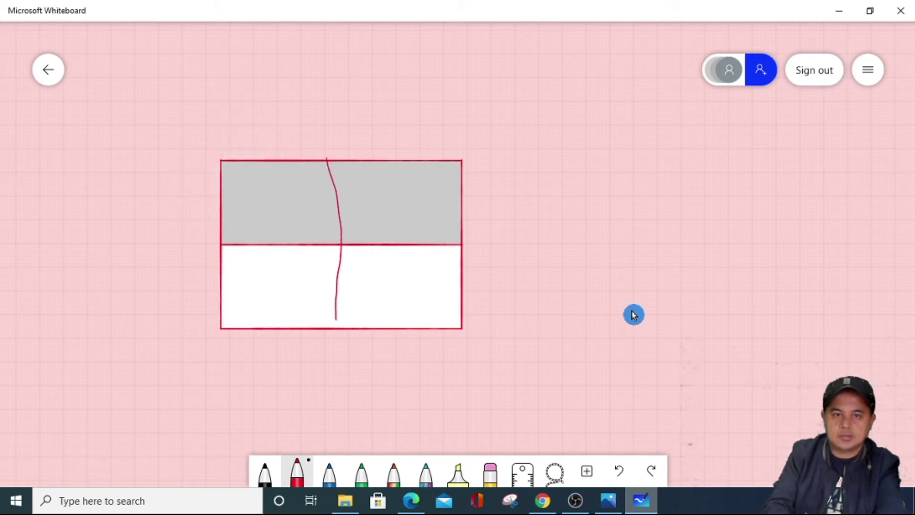
{"action": "left_click_drag", "start_coordinate": [368, 159], "coordinate": [386, 322]}
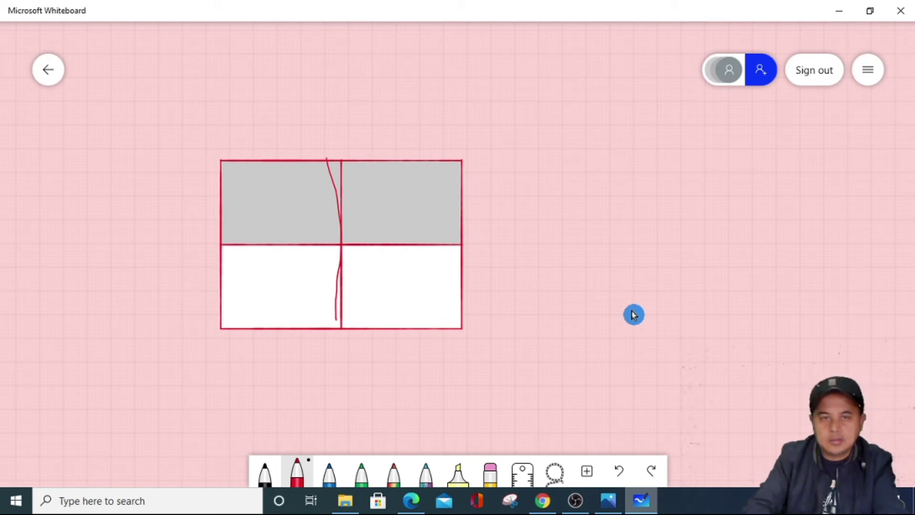
{"action": "left_click", "coordinate": [490, 472]}
{"action": "mouse_move", "coordinate": [339, 252]}
{"action": "left_mouse_down"}
{"action": "mouse_move", "coordinate": [339, 288]}
{"action": "mouse_move", "coordinate": [316, 196]}
{"action": "left_mouse_up"}
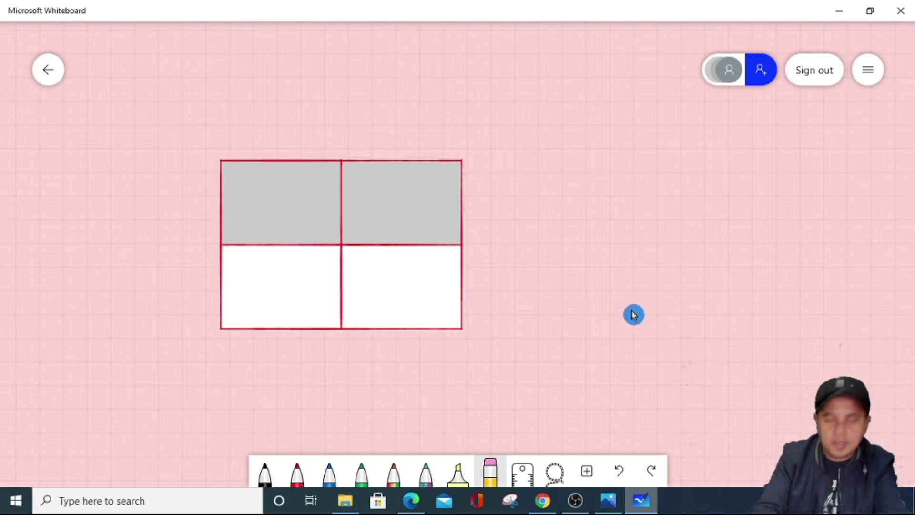
Add a third row below the white row and a third column to the table
{"action": "left_click", "coordinate": [286, 287]}
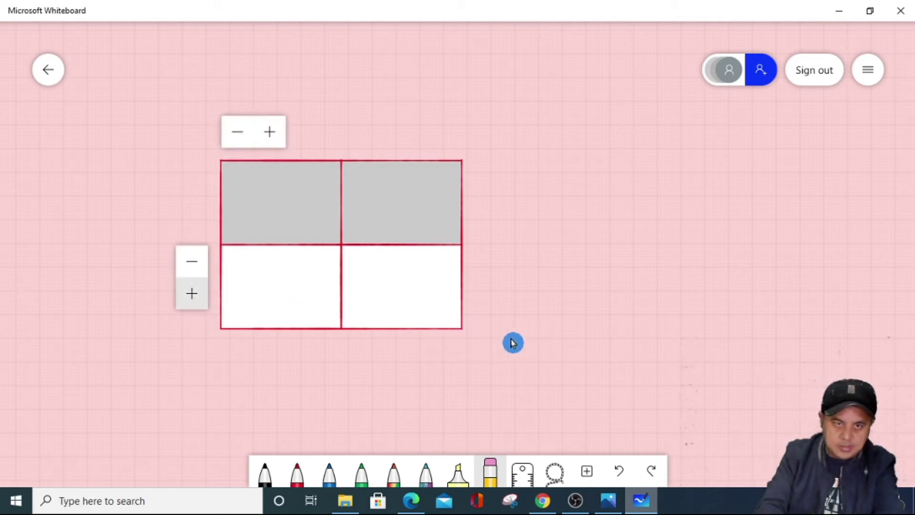
{"action": "left_click", "coordinate": [191, 294]}
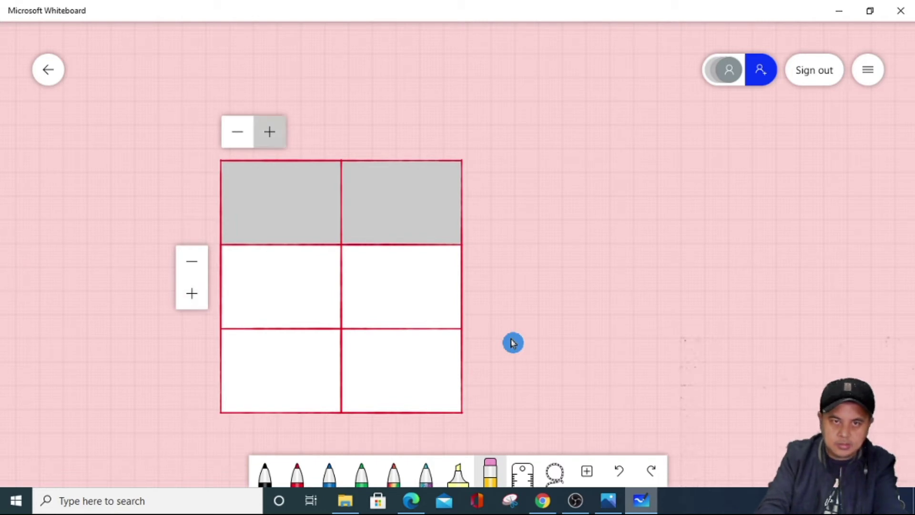
{"action": "left_click", "coordinate": [270, 132]}
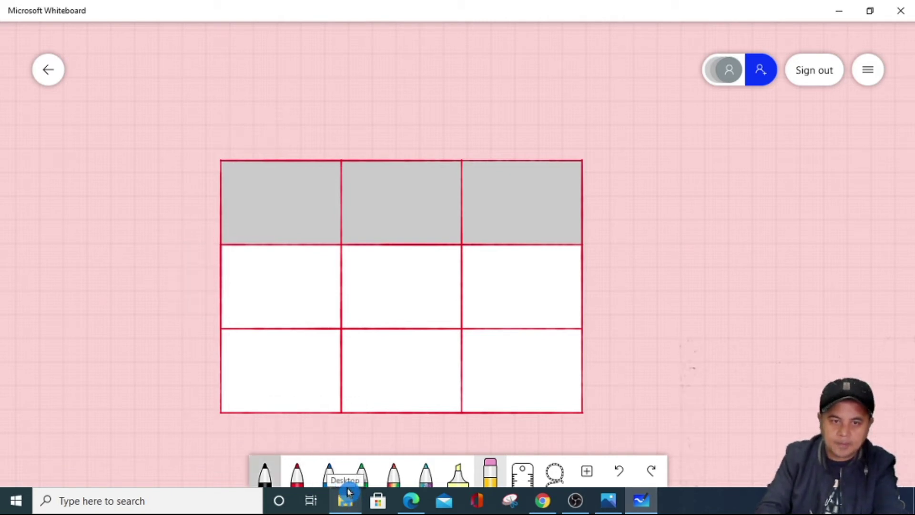
Handwrite the title "Truth table" in black above the table
{"action": "mouse_move", "coordinate": [280, 100]}
{"action": "left_mouse_down"}
{"action": "mouse_move", "coordinate": [280, 128]}
{"action": "mouse_move", "coordinate": [298, 97]}
{"action": "mouse_move", "coordinate": [297, 126]}
{"action": "mouse_move", "coordinate": [306, 110]}
{"action": "left_mouse_up"}
{"action": "left_click_drag", "start_coordinate": [312, 108], "coordinate": [327, 123]}
{"action": "left_click_drag", "start_coordinate": [339, 92], "coordinate": [340, 122]}
{"action": "left_click_drag", "start_coordinate": [327, 112], "coordinate": [350, 106]}
{"action": "left_click_drag", "start_coordinate": [353, 90], "coordinate": [354, 121]}
{"action": "left_click_drag", "start_coordinate": [355, 114], "coordinate": [366, 121]}
{"action": "left_click_drag", "start_coordinate": [409, 89], "coordinate": [411, 123]}
{"action": "mouse_move", "coordinate": [396, 100]}
{"action": "left_mouse_down"}
{"action": "mouse_move", "coordinate": [424, 98]}
{"action": "mouse_move", "coordinate": [440, 121]}
{"action": "left_mouse_up"}
{"action": "left_click_drag", "start_coordinate": [442, 81], "coordinate": [443, 117]}
{"action": "mouse_move", "coordinate": [471, 83]}
{"action": "left_mouse_down"}
{"action": "mouse_move", "coordinate": [473, 118]}
{"action": "mouse_move", "coordinate": [496, 110]}
{"action": "left_mouse_up"}
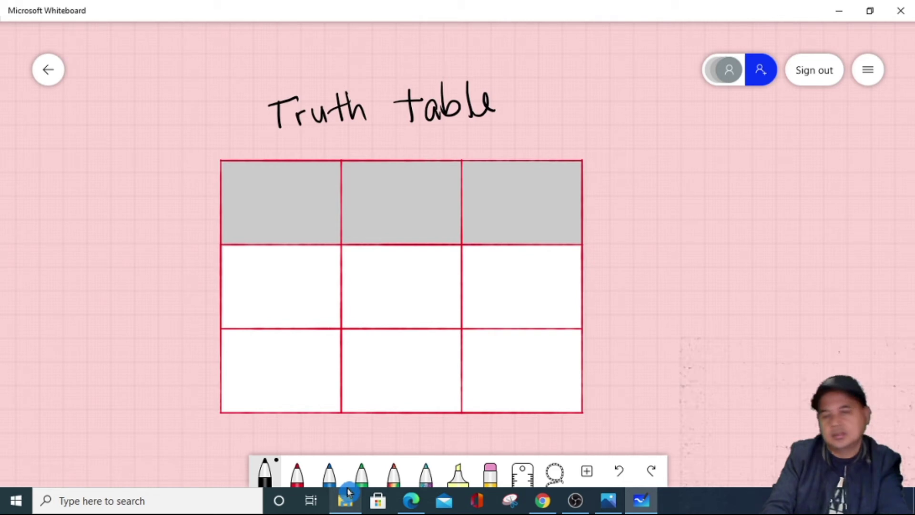
Handwrite the column headings a, b and c in the grey header cells
{"action": "left_click_drag", "start_coordinate": [299, 198], "coordinate": [300, 218]}
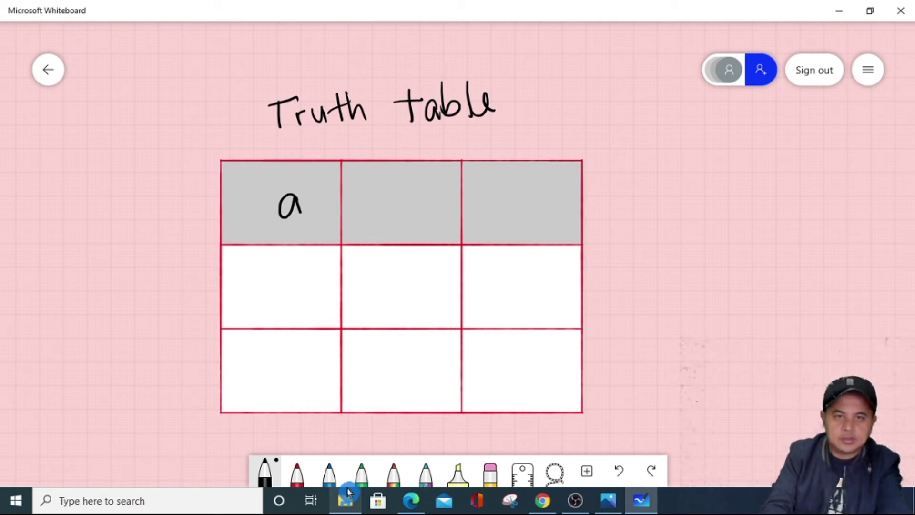
{"action": "left_click_drag", "start_coordinate": [389, 183], "coordinate": [390, 213]}
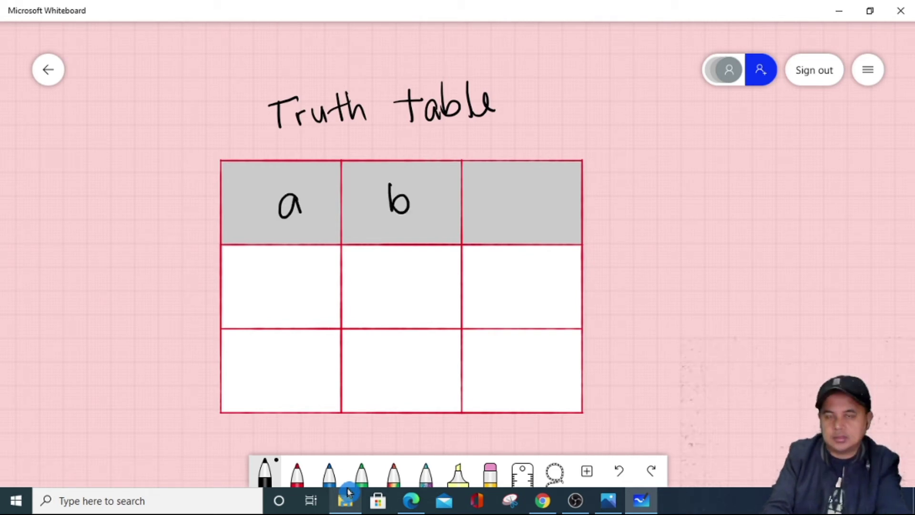
{"action": "left_click_drag", "start_coordinate": [524, 198], "coordinate": [525, 217]}
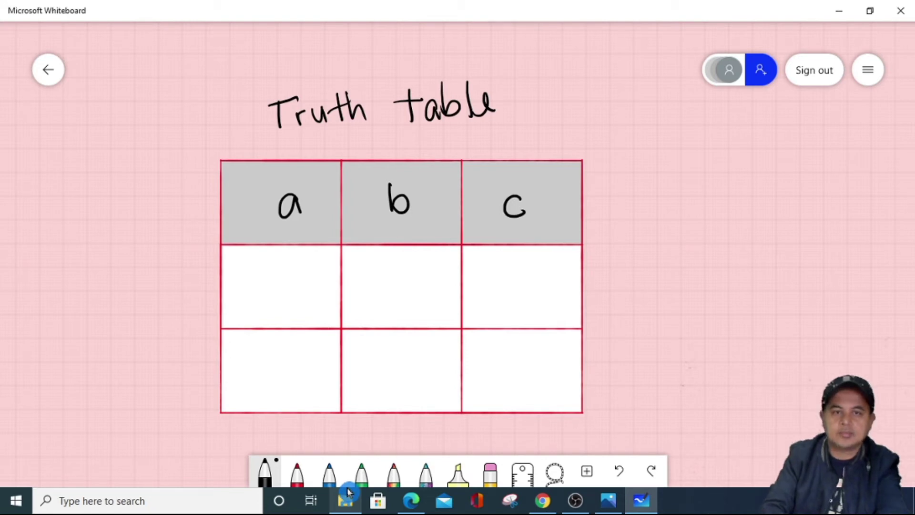
Fill the table's two white rows by hand with 0, 0, 0 and 0, 1, 1
{"action": "left_click_drag", "start_coordinate": [306, 270], "coordinate": [303, 271]}
{"action": "left_click_drag", "start_coordinate": [406, 276], "coordinate": [405, 277]}
{"action": "left_click_drag", "start_coordinate": [517, 270], "coordinate": [515, 273]}
{"action": "left_click_drag", "start_coordinate": [309, 351], "coordinate": [307, 353]}
{"action": "left_click_drag", "start_coordinate": [394, 333], "coordinate": [402, 360]}
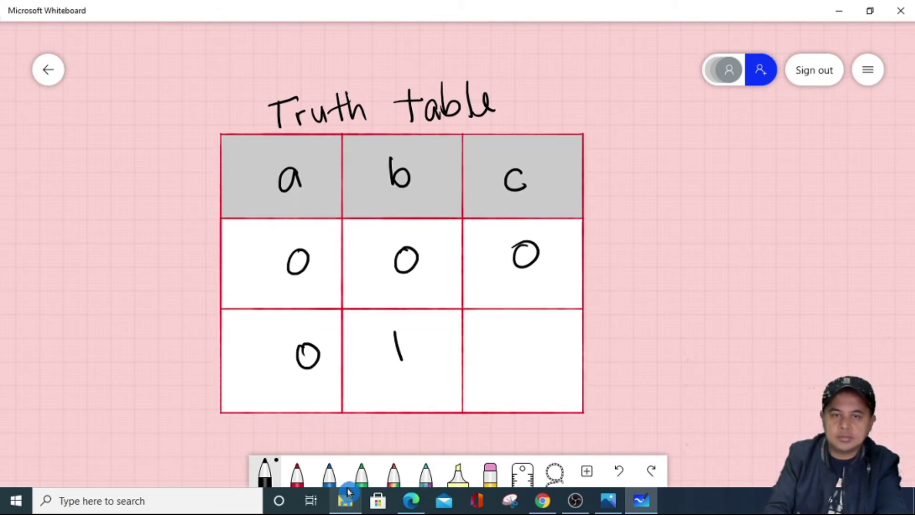
{"action": "left_click_drag", "start_coordinate": [521, 328], "coordinate": [526, 359]}
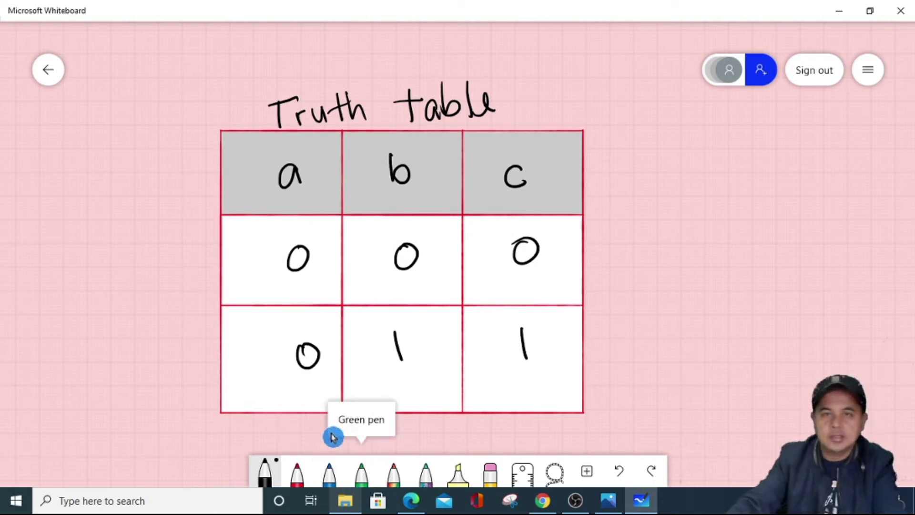
Clear the canvas of the truth table
{"action": "left_click", "coordinate": [868, 70]}
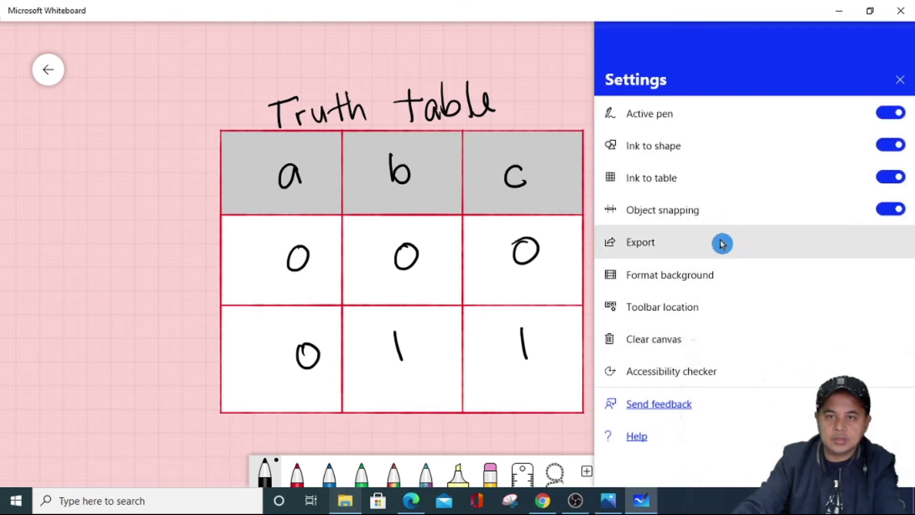
{"action": "left_click", "coordinate": [721, 340]}
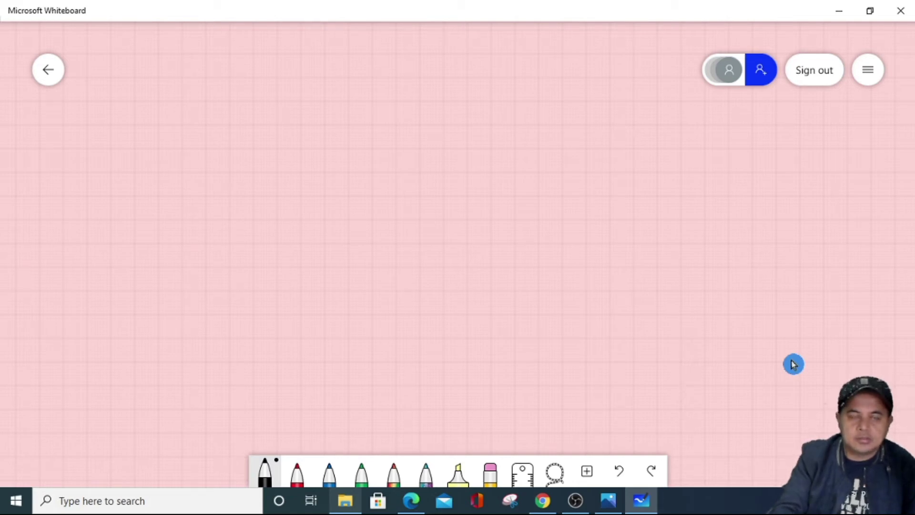
Handwrite the title "Series Parallel Circuit" in black across the upper part of the canvas
{"action": "scroll", "coordinate": [793, 364], "scroll_direction": "down", "scroll_amount": 1}
{"action": "mouse_move", "coordinate": [197, 71]}
{"action": "left_mouse_down"}
{"action": "mouse_move", "coordinate": [187, 95]}
{"action": "mouse_move", "coordinate": [170, 101]}
{"action": "mouse_move", "coordinate": [227, 90]}
{"action": "left_mouse_up"}
{"action": "mouse_move", "coordinate": [228, 101]}
{"action": "left_mouse_down"}
{"action": "mouse_move", "coordinate": [245, 82]}
{"action": "mouse_move", "coordinate": [247, 100]}
{"action": "left_mouse_up"}
{"action": "left_click_drag", "start_coordinate": [251, 65], "coordinate": [283, 100]}
{"action": "left_click_drag", "start_coordinate": [343, 67], "coordinate": [342, 101]}
{"action": "mouse_move", "coordinate": [341, 68]}
{"action": "left_mouse_down"}
{"action": "mouse_move", "coordinate": [358, 68]}
{"action": "mouse_move", "coordinate": [345, 84]}
{"action": "left_mouse_up"}
{"action": "mouse_move", "coordinate": [381, 81]}
{"action": "left_mouse_down"}
{"action": "mouse_move", "coordinate": [374, 95]}
{"action": "mouse_move", "coordinate": [387, 100]}
{"action": "left_mouse_up"}
{"action": "mouse_move", "coordinate": [391, 99]}
{"action": "left_mouse_down"}
{"action": "mouse_move", "coordinate": [408, 79]}
{"action": "mouse_move", "coordinate": [437, 101]}
{"action": "left_mouse_up"}
{"action": "left_click_drag", "start_coordinate": [453, 60], "coordinate": [448, 104]}
{"action": "mouse_move", "coordinate": [467, 61]}
{"action": "left_mouse_down"}
{"action": "mouse_move", "coordinate": [461, 101]}
{"action": "mouse_move", "coordinate": [496, 98]}
{"action": "left_mouse_up"}
{"action": "left_click_drag", "start_coordinate": [510, 61], "coordinate": [509, 101]}
{"action": "left_click_drag", "start_coordinate": [562, 76], "coordinate": [558, 102]}
{"action": "mouse_move", "coordinate": [570, 84]}
{"action": "left_mouse_down"}
{"action": "mouse_move", "coordinate": [569, 102]}
{"action": "mouse_move", "coordinate": [594, 81]}
{"action": "left_mouse_up"}
{"action": "mouse_move", "coordinate": [618, 83]}
{"action": "left_mouse_down"}
{"action": "mouse_move", "coordinate": [616, 101]}
{"action": "mouse_move", "coordinate": [652, 101]}
{"action": "left_mouse_up"}
{"action": "mouse_move", "coordinate": [675, 52]}
{"action": "left_mouse_down"}
{"action": "mouse_move", "coordinate": [671, 101]}
{"action": "mouse_move", "coordinate": [679, 84]}
{"action": "left_mouse_up"}
{"action": "left_click_drag", "start_coordinate": [666, 106], "coordinate": [684, 84]}
Sketch a black circuit with a battery, two series resistors and two parallel resistor branches below the title
{"action": "mouse_move", "coordinate": [154, 174]}
{"action": "left_mouse_down"}
{"action": "mouse_move", "coordinate": [260, 184]}
{"action": "mouse_move", "coordinate": [329, 183]}
{"action": "mouse_move", "coordinate": [345, 173]}
{"action": "mouse_move", "coordinate": [374, 217]}
{"action": "mouse_move", "coordinate": [363, 233]}
{"action": "mouse_move", "coordinate": [366, 311]}
{"action": "mouse_move", "coordinate": [160, 299]}
{"action": "left_mouse_up"}
{"action": "mouse_move", "coordinate": [376, 172]}
{"action": "left_mouse_down"}
{"action": "mouse_move", "coordinate": [474, 180]}
{"action": "mouse_move", "coordinate": [465, 220]}
{"action": "mouse_move", "coordinate": [476, 236]}
{"action": "mouse_move", "coordinate": [473, 297]}
{"action": "left_mouse_up"}
{"action": "left_click_drag", "start_coordinate": [352, 303], "coordinate": [473, 301]}
{"action": "left_click_drag", "start_coordinate": [356, 305], "coordinate": [456, 306]}
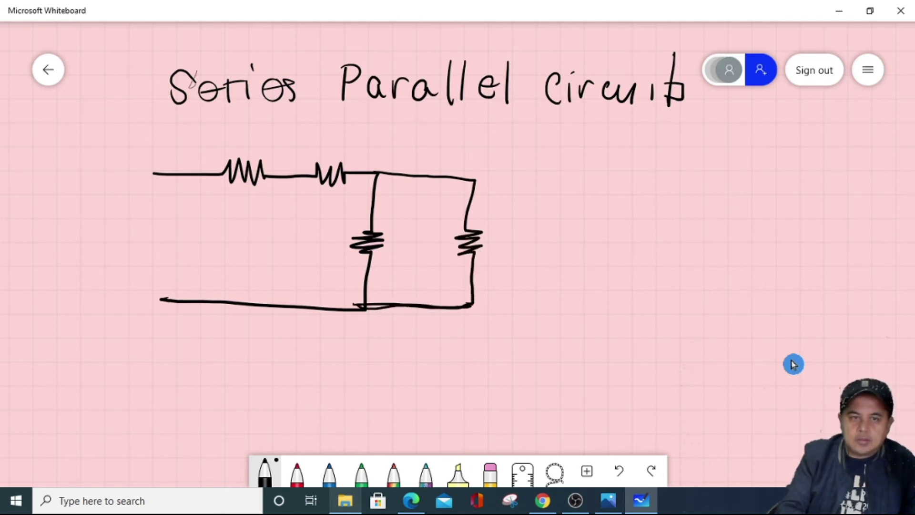
{"action": "mouse_move", "coordinate": [157, 175]}
{"action": "left_mouse_down"}
{"action": "mouse_move", "coordinate": [159, 222]}
{"action": "mouse_move", "coordinate": [176, 221]}
{"action": "mouse_move", "coordinate": [165, 244]}
{"action": "mouse_move", "coordinate": [166, 297]}
{"action": "mouse_move", "coordinate": [177, 299]}
{"action": "left_mouse_up"}
{"action": "left_click", "coordinate": [155, 244]}
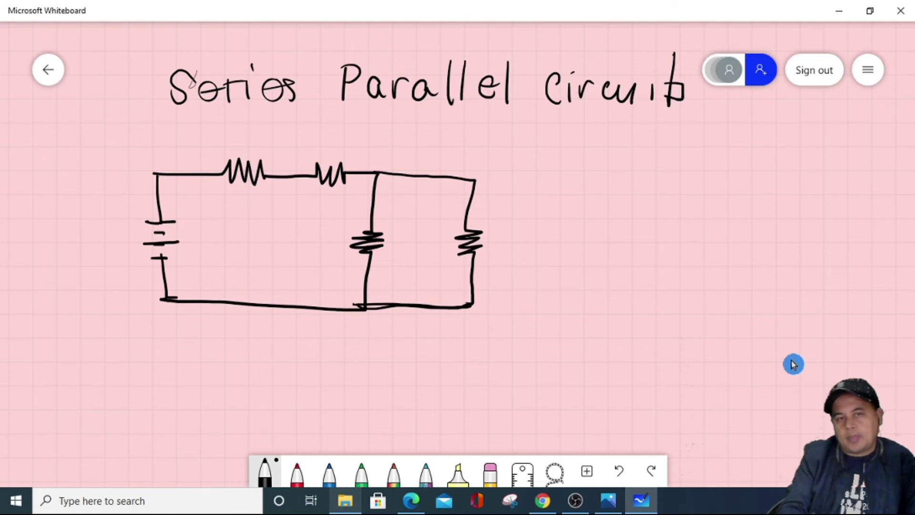
Label the battery V, the series resistors R1 and R2, and the parallel resistors R3 and R4
{"action": "left_click_drag", "start_coordinate": [99, 230], "coordinate": [125, 224]}
{"action": "mouse_move", "coordinate": [239, 128]}
{"action": "left_mouse_down"}
{"action": "mouse_move", "coordinate": [242, 153]}
{"action": "mouse_move", "coordinate": [256, 131]}
{"action": "mouse_move", "coordinate": [261, 150]}
{"action": "left_mouse_up"}
{"action": "left_click_drag", "start_coordinate": [266, 139], "coordinate": [271, 154]}
{"action": "left_click_drag", "start_coordinate": [330, 128], "coordinate": [330, 151]}
{"action": "left_click_drag", "start_coordinate": [329, 128], "coordinate": [345, 151]}
{"action": "left_click_drag", "start_coordinate": [349, 136], "coordinate": [366, 149]}
{"action": "left_click_drag", "start_coordinate": [389, 218], "coordinate": [387, 241]}
{"action": "left_click_drag", "start_coordinate": [387, 217], "coordinate": [401, 239]}
{"action": "mouse_move", "coordinate": [403, 225]}
{"action": "left_mouse_down"}
{"action": "mouse_move", "coordinate": [412, 230]}
{"action": "mouse_move", "coordinate": [403, 242]}
{"action": "left_mouse_up"}
{"action": "left_click_drag", "start_coordinate": [492, 231], "coordinate": [493, 251]}
{"action": "left_click_drag", "start_coordinate": [490, 230], "coordinate": [508, 247]}
{"action": "mouse_move", "coordinate": [508, 247]}
{"action": "left_mouse_down"}
{"action": "mouse_move", "coordinate": [522, 246]}
{"action": "mouse_move", "coordinate": [521, 260]}
{"action": "left_mouse_up"}
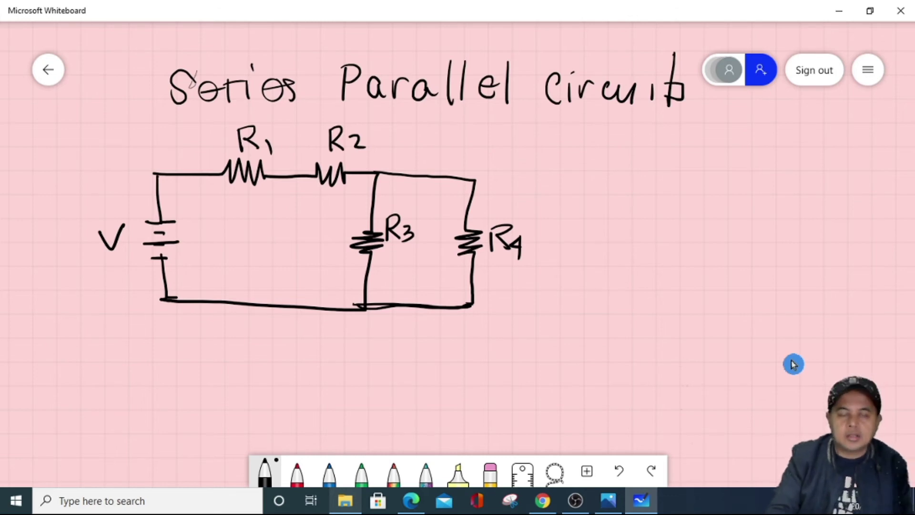
Handwrite "RT → Total Resistance" in black below the circuit
{"action": "left_click_drag", "start_coordinate": [162, 341], "coordinate": [163, 376]}
{"action": "left_click_drag", "start_coordinate": [164, 341], "coordinate": [198, 385]}
{"action": "mouse_move", "coordinate": [232, 361]}
{"action": "left_mouse_down"}
{"action": "mouse_move", "coordinate": [275, 376]}
{"action": "mouse_move", "coordinate": [297, 348]}
{"action": "left_mouse_up"}
{"action": "scroll", "coordinate": [792, 365], "scroll_direction": "up", "scroll_amount": 2}
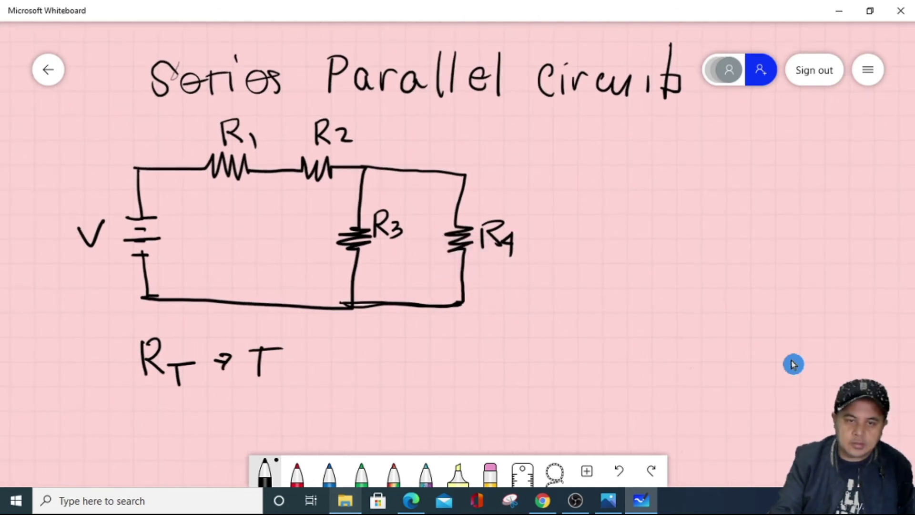
{"action": "left_click", "coordinate": [264, 472]}
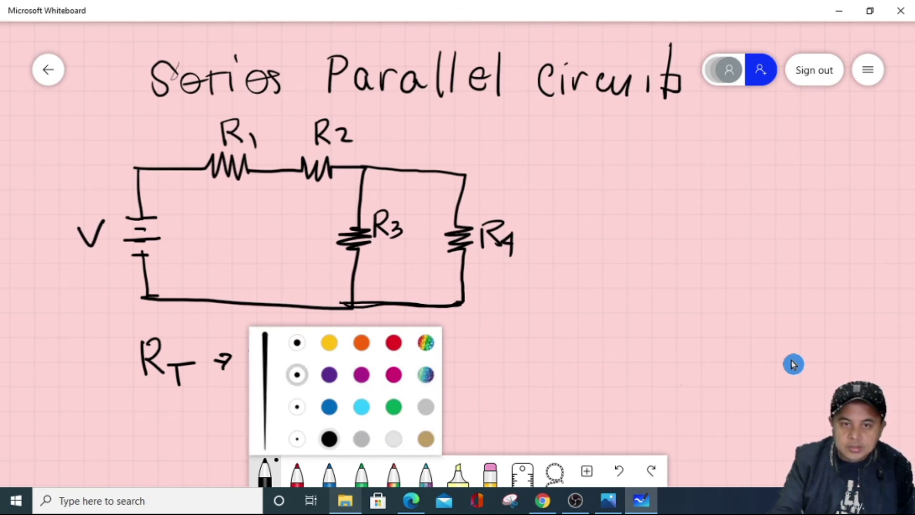
{"action": "left_click", "coordinate": [236, 408]}
{"action": "left_click_drag", "start_coordinate": [250, 351], "coordinate": [282, 348]}
{"action": "mouse_move", "coordinate": [262, 351]}
{"action": "left_mouse_down"}
{"action": "mouse_move", "coordinate": [259, 376]}
{"action": "mouse_move", "coordinate": [285, 364]}
{"action": "mouse_move", "coordinate": [303, 378]}
{"action": "mouse_move", "coordinate": [320, 358]}
{"action": "left_mouse_up"}
{"action": "left_click_drag", "start_coordinate": [320, 361], "coordinate": [324, 374]}
{"action": "mouse_move", "coordinate": [335, 344]}
{"action": "left_mouse_down"}
{"action": "mouse_move", "coordinate": [336, 376]}
{"action": "mouse_move", "coordinate": [370, 377]}
{"action": "left_mouse_up"}
{"action": "mouse_move", "coordinate": [369, 355]}
{"action": "left_mouse_down"}
{"action": "mouse_move", "coordinate": [381, 374]}
{"action": "mouse_move", "coordinate": [419, 370]}
{"action": "left_mouse_up"}
{"action": "left_click", "coordinate": [427, 353]}
{"action": "mouse_move", "coordinate": [444, 331]}
{"action": "left_mouse_down"}
{"action": "mouse_move", "coordinate": [446, 373]}
{"action": "mouse_move", "coordinate": [450, 349]}
{"action": "left_mouse_up"}
{"action": "mouse_move", "coordinate": [469, 351]}
{"action": "left_mouse_down"}
{"action": "mouse_move", "coordinate": [459, 355]}
{"action": "mouse_move", "coordinate": [470, 370]}
{"action": "left_mouse_up"}
{"action": "mouse_move", "coordinate": [477, 345]}
{"action": "left_mouse_down"}
{"action": "mouse_move", "coordinate": [479, 369]}
{"action": "mouse_move", "coordinate": [502, 347]}
{"action": "mouse_move", "coordinate": [504, 368]}
{"action": "left_mouse_up"}
{"action": "left_click_drag", "start_coordinate": [518, 351], "coordinate": [521, 366]}
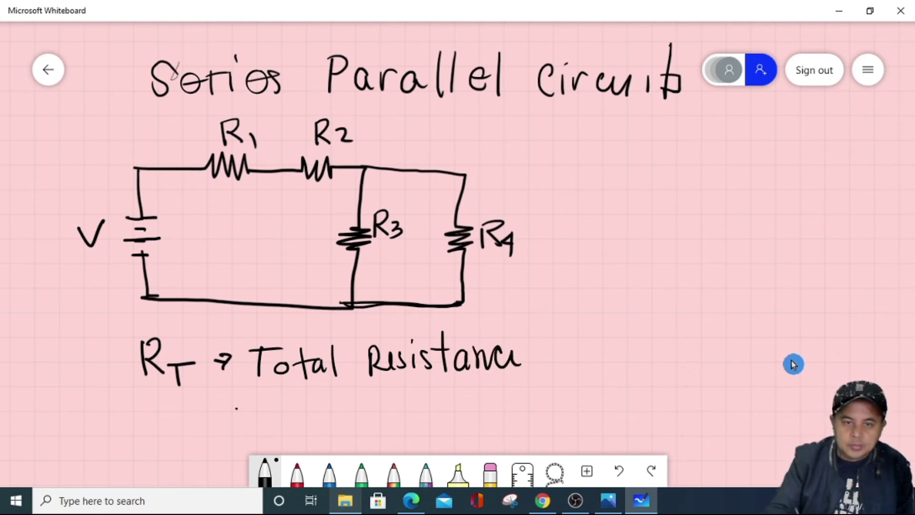
Box the R3 and R4 branches with a red rectangle and label it R// with a short leader line
{"action": "left_click", "coordinate": [297, 472]}
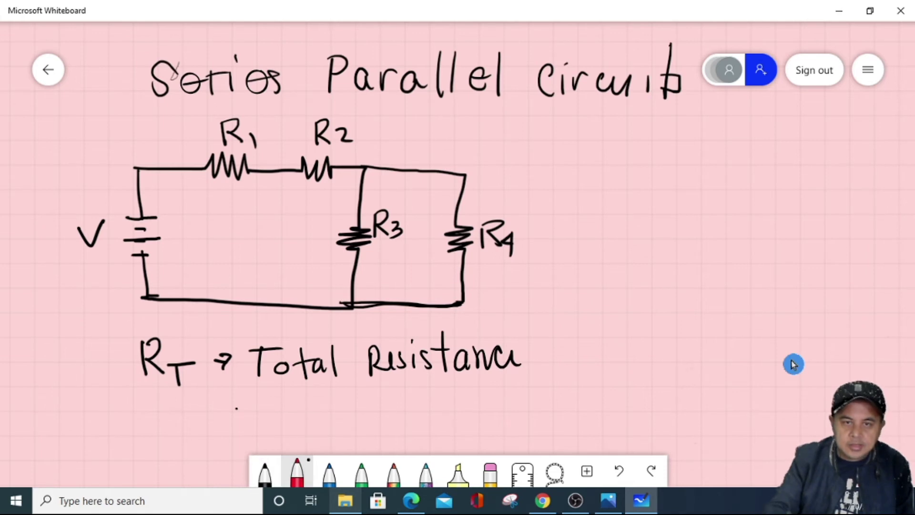
{"action": "mouse_move", "coordinate": [348, 153]}
{"action": "left_mouse_down"}
{"action": "mouse_move", "coordinate": [324, 316]}
{"action": "mouse_move", "coordinate": [406, 317]}
{"action": "mouse_move", "coordinate": [496, 293]}
{"action": "mouse_move", "coordinate": [505, 162]}
{"action": "mouse_move", "coordinate": [348, 156]}
{"action": "left_mouse_up"}
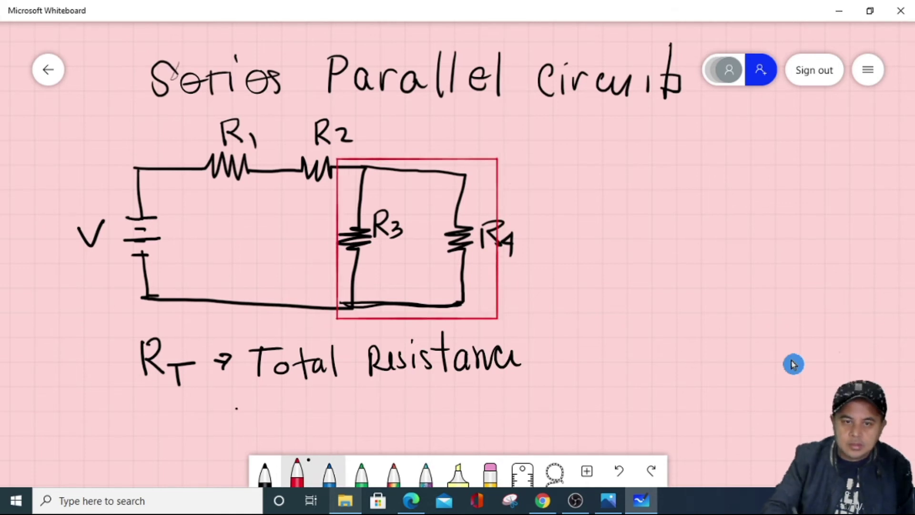
{"action": "left_click", "coordinate": [264, 472]}
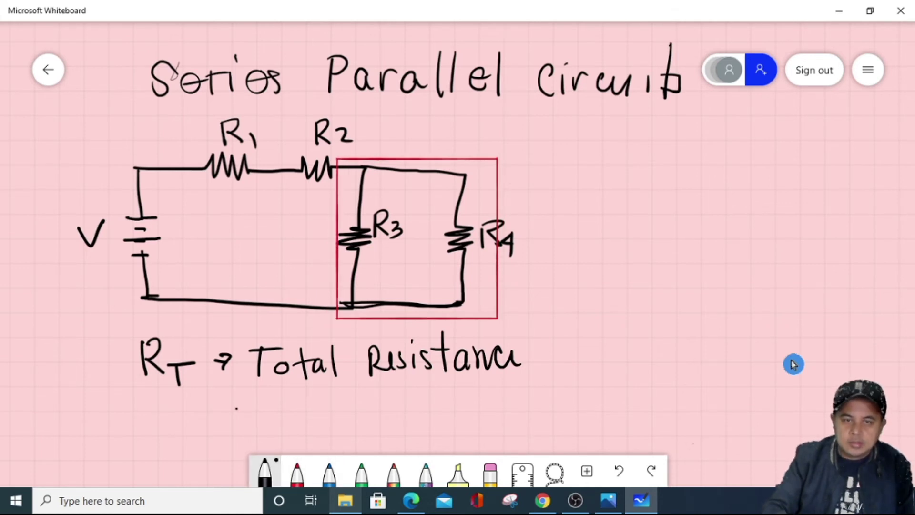
{"action": "left_click", "coordinate": [296, 472]}
{"action": "left_click", "coordinate": [497, 187]}
{"action": "mouse_move", "coordinate": [495, 187]}
{"action": "left_mouse_down"}
{"action": "mouse_move", "coordinate": [516, 183]}
{"action": "mouse_move", "coordinate": [562, 216]}
{"action": "left_mouse_up"}
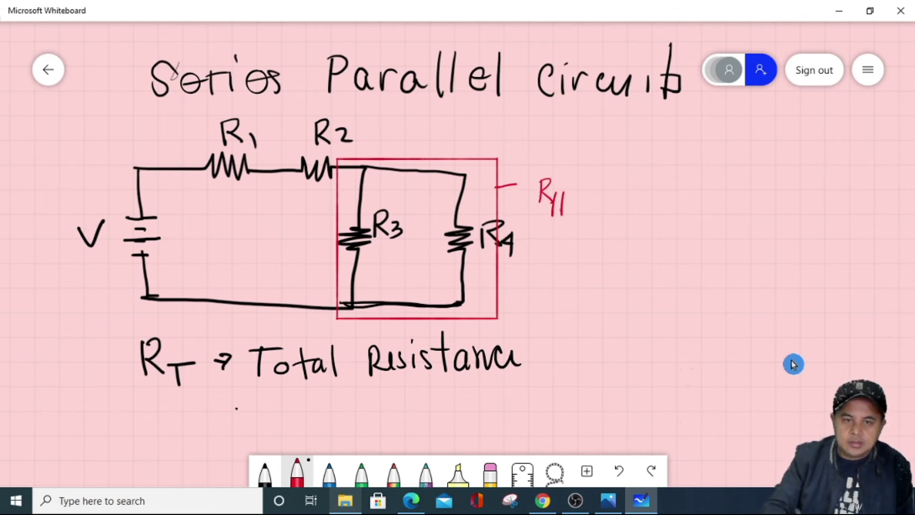
Handwrite the formula R// = (R3 × R4) / (R3 + R4) in black beside the circuit
{"action": "left_click", "coordinate": [265, 471]}
{"action": "mouse_move", "coordinate": [592, 149]}
{"action": "left_mouse_down"}
{"action": "mouse_move", "coordinate": [593, 178]}
{"action": "mouse_move", "coordinate": [608, 176]}
{"action": "left_mouse_up"}
{"action": "mouse_move", "coordinate": [612, 162]}
{"action": "left_mouse_down"}
{"action": "mouse_move", "coordinate": [618, 179]}
{"action": "mouse_move", "coordinate": [676, 157]}
{"action": "left_mouse_up"}
{"action": "left_click", "coordinate": [638, 159]}
{"action": "mouse_move", "coordinate": [674, 143]}
{"action": "left_mouse_down"}
{"action": "mouse_move", "coordinate": [686, 144]}
{"action": "mouse_move", "coordinate": [686, 155]}
{"action": "mouse_move", "coordinate": [731, 150]}
{"action": "mouse_move", "coordinate": [722, 153]}
{"action": "left_mouse_up"}
{"action": "mouse_move", "coordinate": [744, 137]}
{"action": "left_mouse_down"}
{"action": "mouse_move", "coordinate": [745, 156]}
{"action": "mouse_move", "coordinate": [773, 152]}
{"action": "left_mouse_up"}
{"action": "left_click_drag", "start_coordinate": [771, 138], "coordinate": [770, 164]}
{"action": "mouse_move", "coordinate": [671, 163]}
{"action": "left_mouse_down"}
{"action": "mouse_move", "coordinate": [766, 160]}
{"action": "mouse_move", "coordinate": [671, 199]}
{"action": "left_mouse_up"}
{"action": "mouse_move", "coordinate": [674, 177]}
{"action": "left_mouse_down"}
{"action": "mouse_move", "coordinate": [691, 197]}
{"action": "mouse_move", "coordinate": [731, 204]}
{"action": "left_mouse_up"}
{"action": "left_click", "coordinate": [699, 186]}
{"action": "left_click_drag", "start_coordinate": [718, 189], "coordinate": [756, 198]}
{"action": "left_click_drag", "start_coordinate": [757, 180], "coordinate": [776, 194]}
{"action": "left_click_drag", "start_coordinate": [788, 183], "coordinate": [786, 206]}
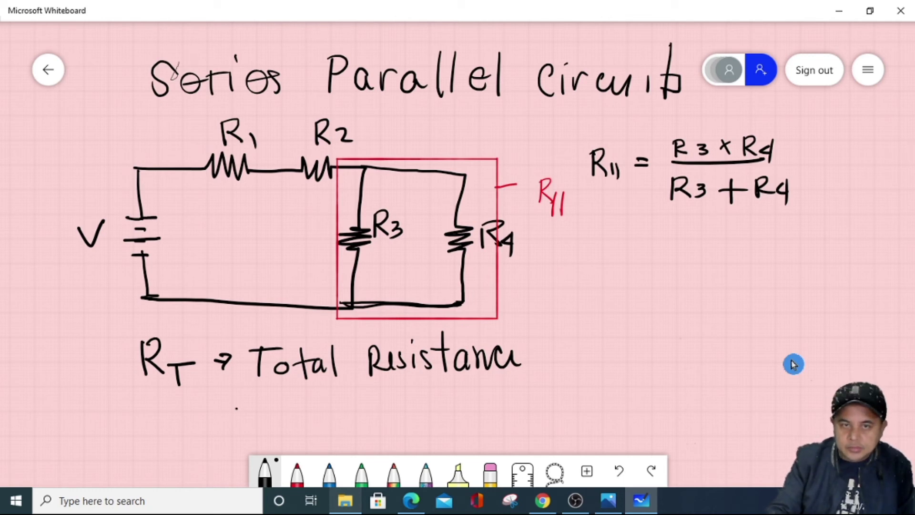
Sketch the equivalent series circuit with a battery and three resistors below the R// formula
{"action": "mouse_move", "coordinate": [592, 248]}
{"action": "left_mouse_down"}
{"action": "mouse_move", "coordinate": [591, 275]}
{"action": "mouse_move", "coordinate": [608, 274]}
{"action": "mouse_move", "coordinate": [593, 325]}
{"action": "left_mouse_up"}
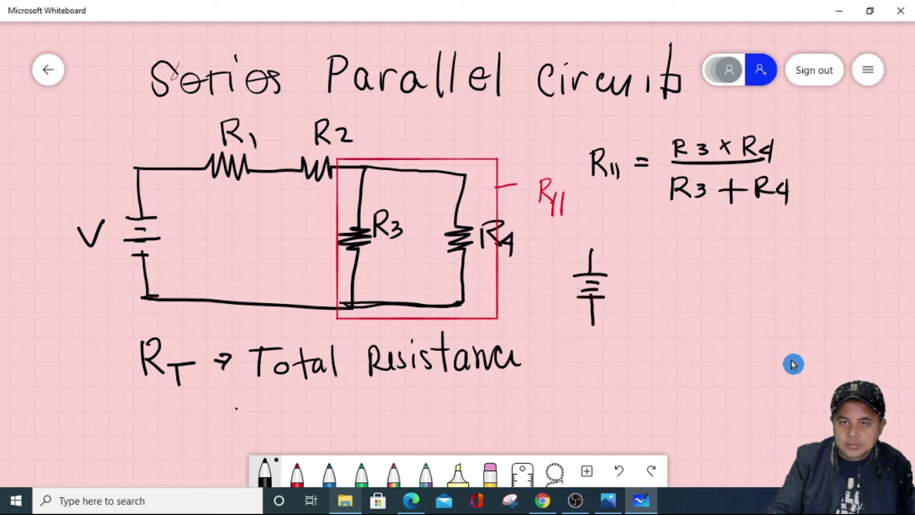
{"action": "mouse_move", "coordinate": [592, 252]}
{"action": "left_mouse_down"}
{"action": "mouse_move", "coordinate": [657, 241]}
{"action": "mouse_move", "coordinate": [742, 249]}
{"action": "mouse_move", "coordinate": [758, 259]}
{"action": "mouse_move", "coordinate": [802, 256]}
{"action": "mouse_move", "coordinate": [791, 300]}
{"action": "mouse_move", "coordinate": [799, 305]}
{"action": "left_mouse_up"}
{"action": "left_click_drag", "start_coordinate": [797, 309], "coordinate": [789, 332]}
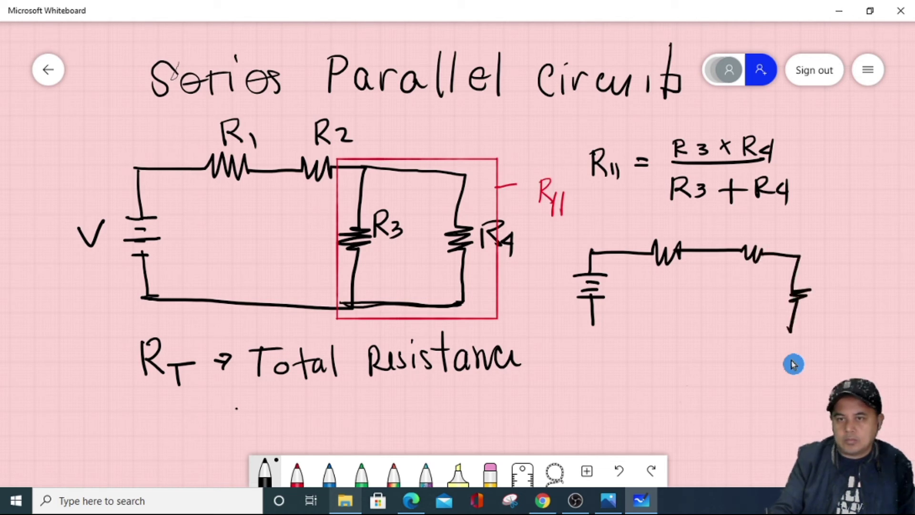
{"action": "mouse_move", "coordinate": [592, 325]}
{"action": "left_mouse_down"}
{"action": "mouse_move", "coordinate": [601, 337]}
{"action": "mouse_move", "coordinate": [790, 334]}
{"action": "left_mouse_up"}
Label the equivalent circuit's resistors R//, R1 and R2
{"action": "mouse_move", "coordinate": [830, 277]}
{"action": "left_mouse_down"}
{"action": "mouse_move", "coordinate": [828, 303]}
{"action": "mouse_move", "coordinate": [847, 305]}
{"action": "mouse_move", "coordinate": [845, 312]}
{"action": "left_mouse_up"}
{"action": "left_click_drag", "start_coordinate": [859, 298], "coordinate": [854, 316]}
{"action": "mouse_move", "coordinate": [661, 221]}
{"action": "left_mouse_down"}
{"action": "mouse_move", "coordinate": [659, 237]}
{"action": "mouse_move", "coordinate": [677, 233]}
{"action": "left_mouse_up"}
{"action": "left_click_drag", "start_coordinate": [681, 227], "coordinate": [682, 238]}
{"action": "mouse_move", "coordinate": [742, 220]}
{"action": "left_mouse_down"}
{"action": "mouse_move", "coordinate": [741, 242]}
{"action": "mouse_move", "coordinate": [775, 239]}
{"action": "left_mouse_up"}
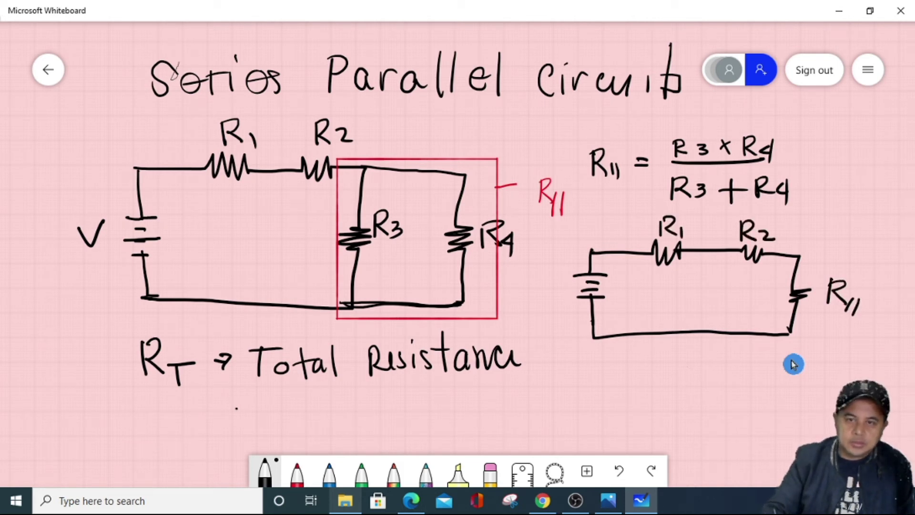
Handwrite the formula RT = R1 + R2 + R// in black below the equivalent circuit
{"action": "mouse_move", "coordinate": [608, 354]}
{"action": "left_mouse_down"}
{"action": "mouse_move", "coordinate": [611, 388]}
{"action": "mouse_move", "coordinate": [632, 381]}
{"action": "mouse_move", "coordinate": [641, 390]}
{"action": "mouse_move", "coordinate": [658, 364]}
{"action": "mouse_move", "coordinate": [692, 371]}
{"action": "left_mouse_up"}
{"action": "mouse_move", "coordinate": [679, 363]}
{"action": "left_mouse_down"}
{"action": "mouse_move", "coordinate": [721, 378]}
{"action": "mouse_move", "coordinate": [779, 380]}
{"action": "left_mouse_up"}
{"action": "mouse_move", "coordinate": [769, 367]}
{"action": "left_mouse_down"}
{"action": "mouse_move", "coordinate": [791, 368]}
{"action": "mouse_move", "coordinate": [794, 382]}
{"action": "left_mouse_up"}
{"action": "left_click_drag", "start_coordinate": [794, 359], "coordinate": [813, 378]}
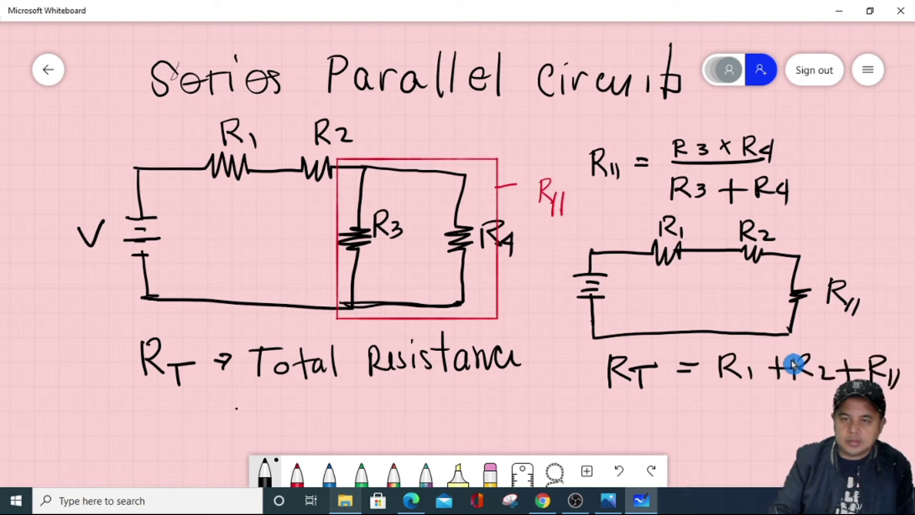
Draw a red box around the total resistance formula
{"action": "left_click", "coordinate": [296, 471]}
{"action": "mouse_move", "coordinate": [595, 347]}
{"action": "left_mouse_down"}
{"action": "mouse_move", "coordinate": [595, 388]}
{"action": "mouse_move", "coordinate": [742, 339]}
{"action": "mouse_move", "coordinate": [887, 339]}
{"action": "mouse_move", "coordinate": [899, 359]}
{"action": "left_mouse_up"}
{"action": "left_click_drag", "start_coordinate": [591, 395], "coordinate": [839, 399]}
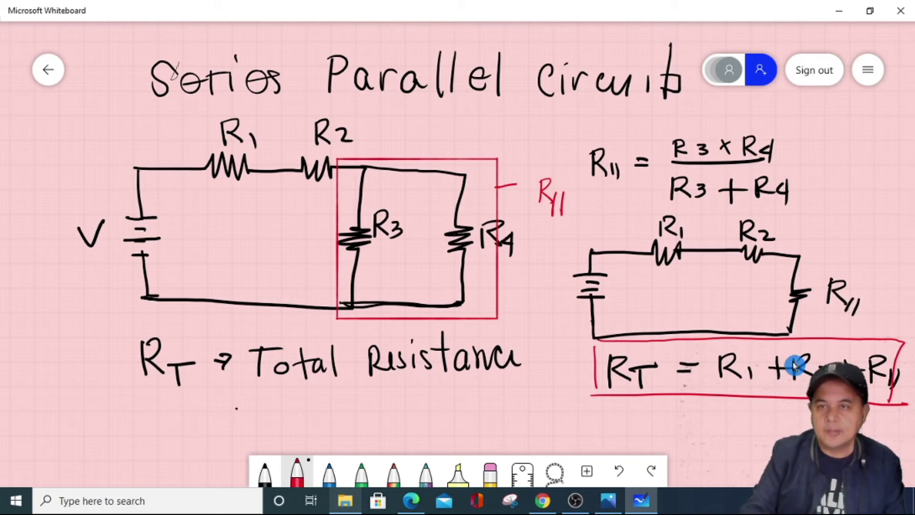
Clear the circuit lesson from the whole canvas
{"action": "left_click", "coordinate": [868, 70]}
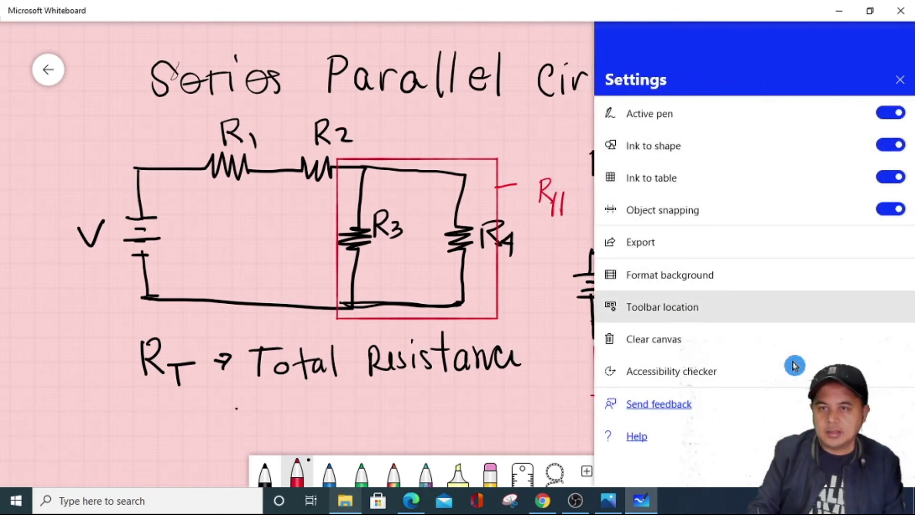
{"action": "left_click", "coordinate": [794, 365]}
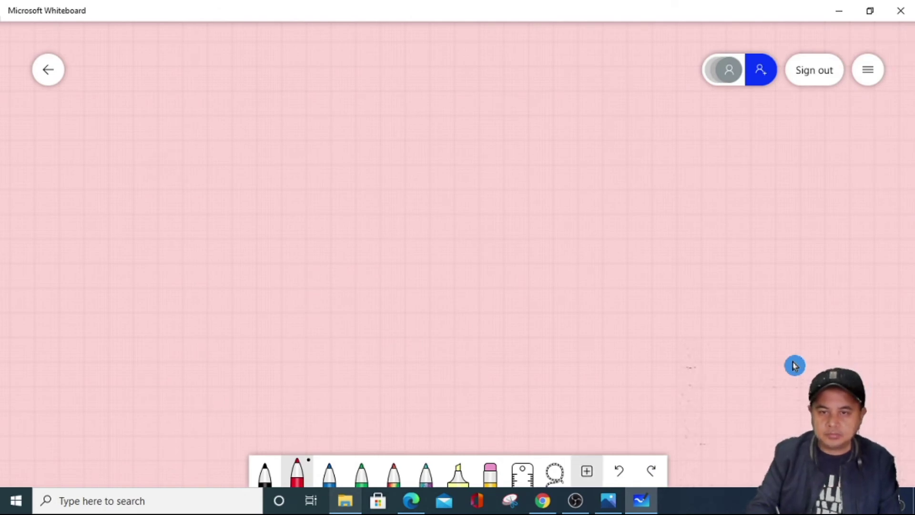
Open the Engineering Mathematics Seventh Edition PDF from the Downloads folder for insertion into the board
{"action": "left_click", "coordinate": [587, 471]}
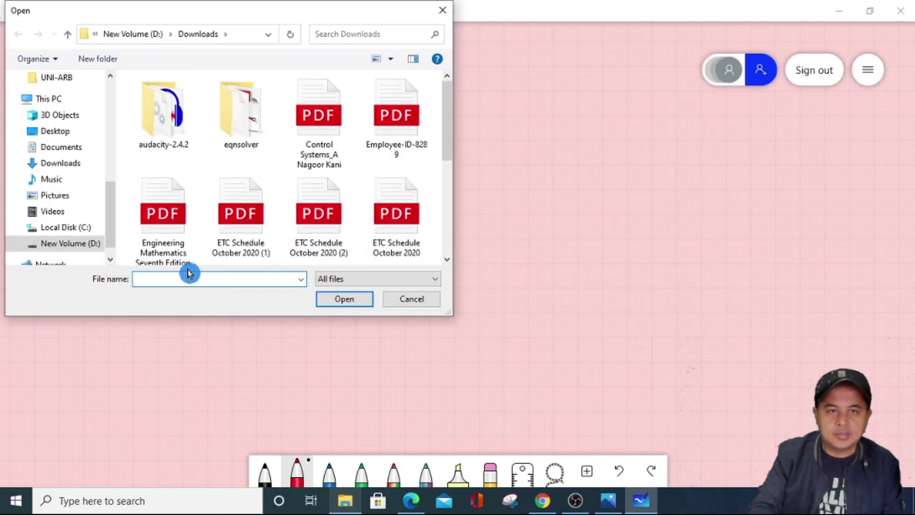
{"action": "left_click", "coordinate": [161, 220]}
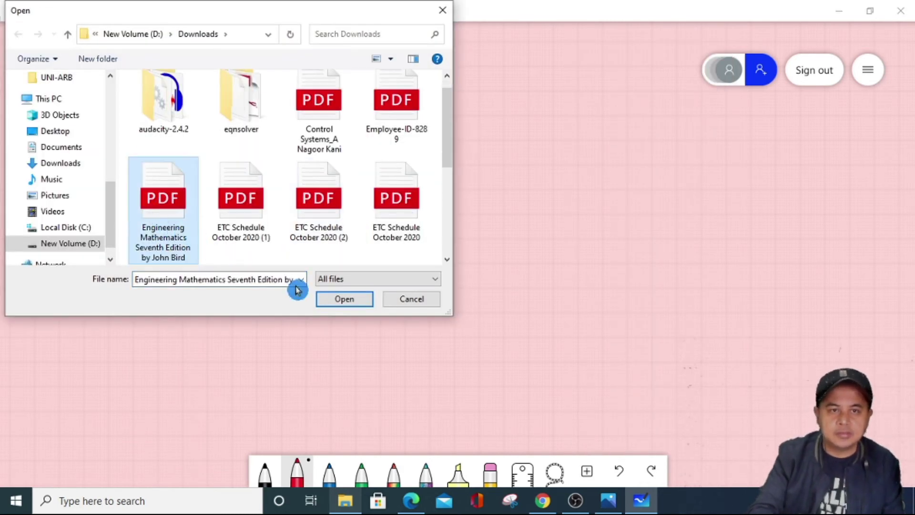
{"action": "left_click", "coordinate": [356, 304]}
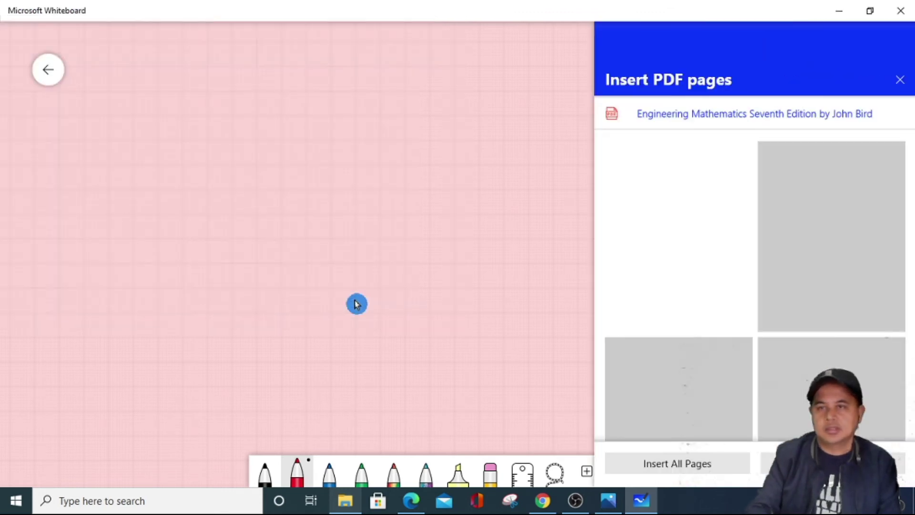
Insert only page 6 of the Engineering Mathematics PDF, the one with section 1.2 Ratio and proportion
{"action": "scroll", "coordinate": [756, 286], "scroll_direction": "down", "scroll_amount": 5}
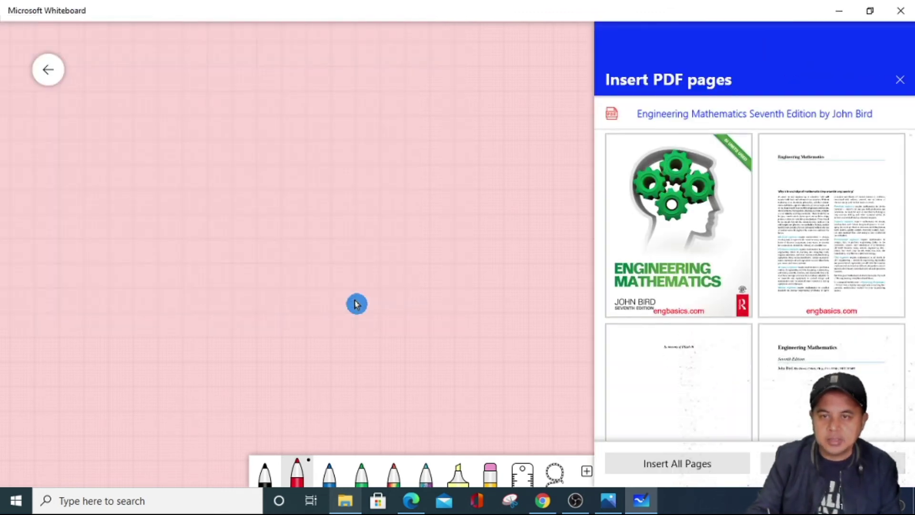
{"action": "scroll", "coordinate": [756, 286], "scroll_direction": "down", "scroll_amount": 4}
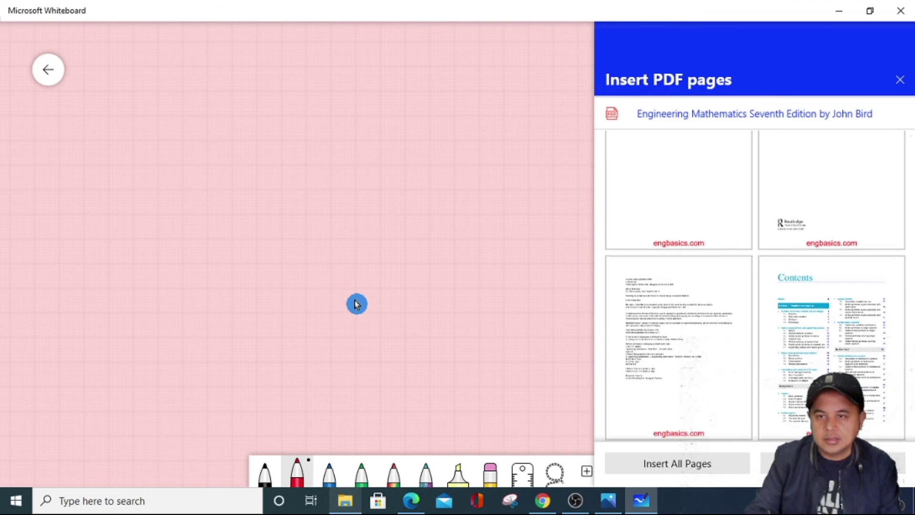
{"action": "scroll", "coordinate": [756, 286], "scroll_direction": "down", "scroll_amount": 5}
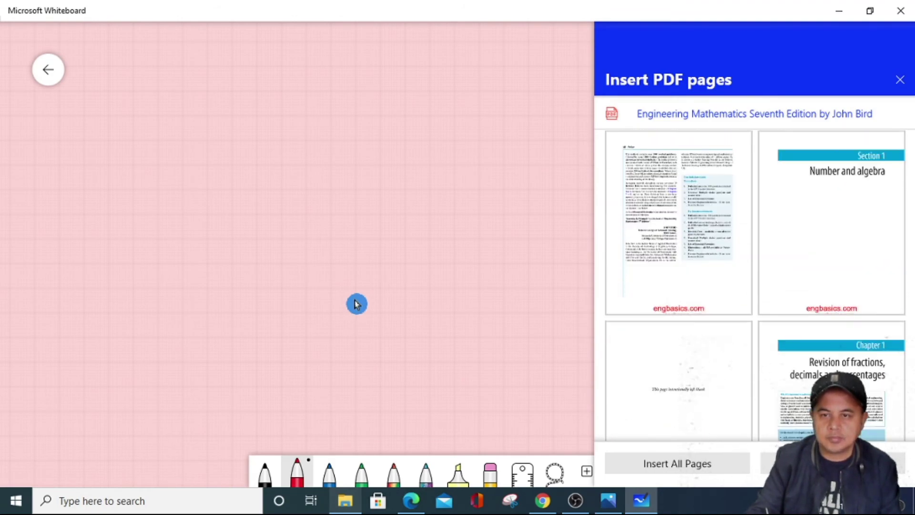
{"action": "scroll", "coordinate": [755, 286], "scroll_direction": "down", "scroll_amount": 10}
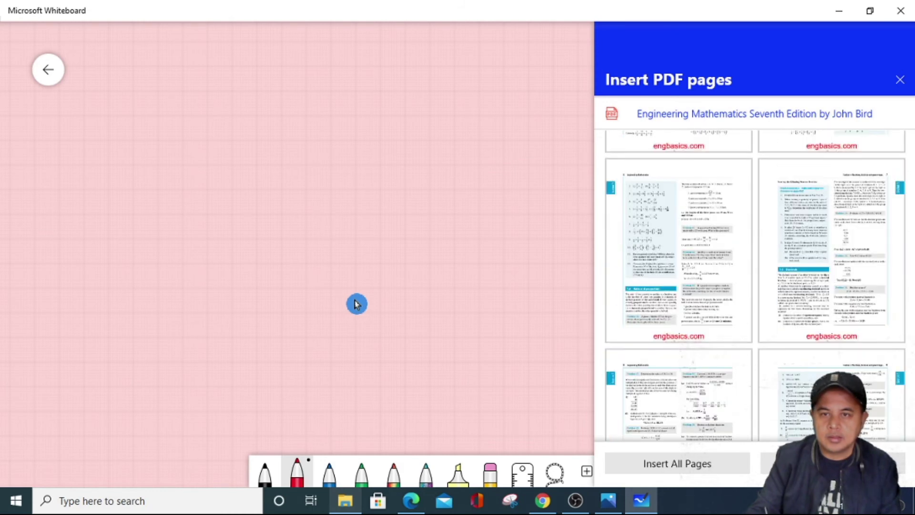
{"action": "left_click", "coordinate": [679, 250]}
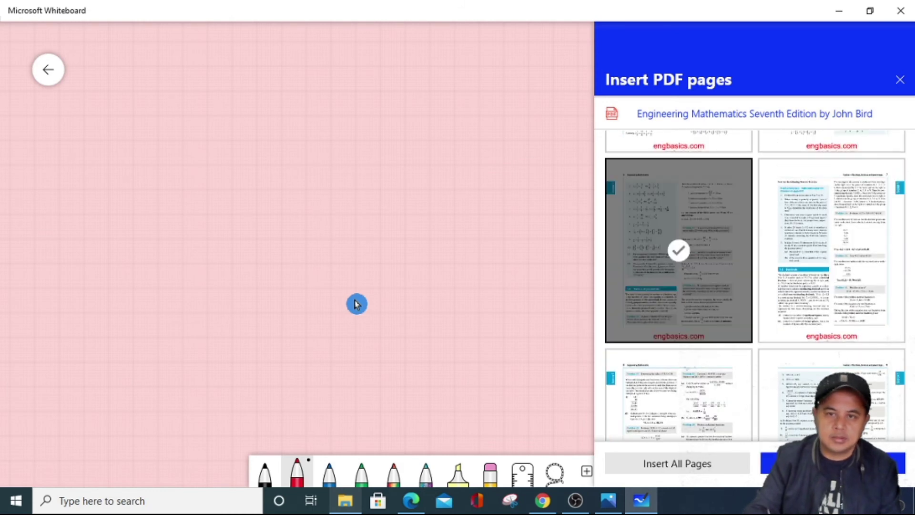
{"action": "left_click", "coordinate": [679, 250]}
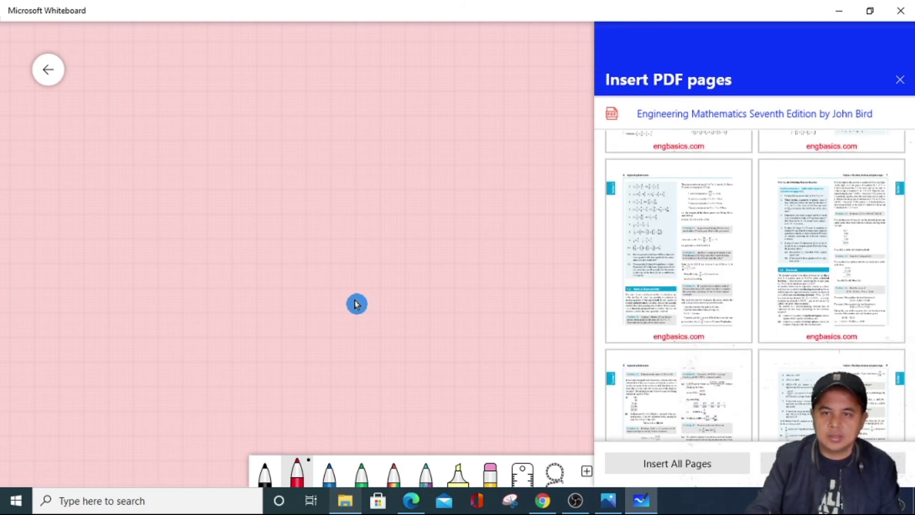
{"action": "left_click", "coordinate": [678, 250]}
{"action": "left_click", "coordinate": [679, 250]}
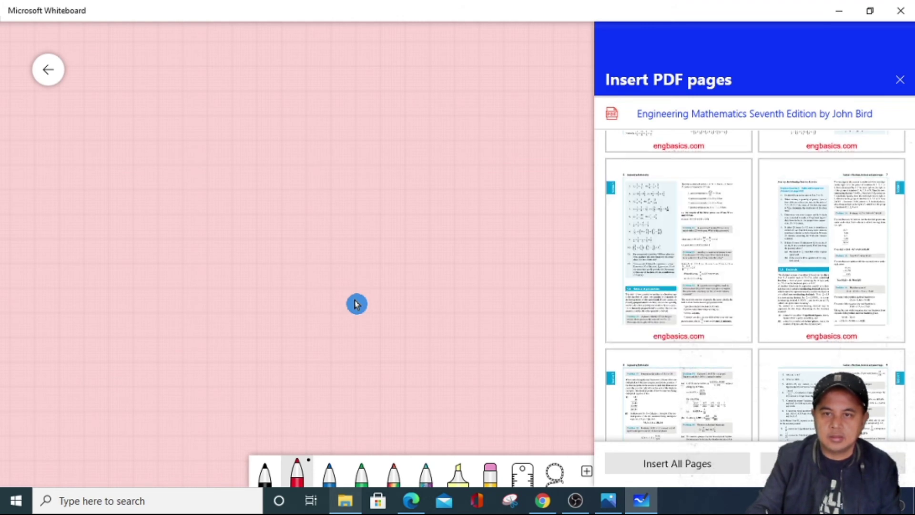
{"action": "left_click", "coordinate": [678, 250]}
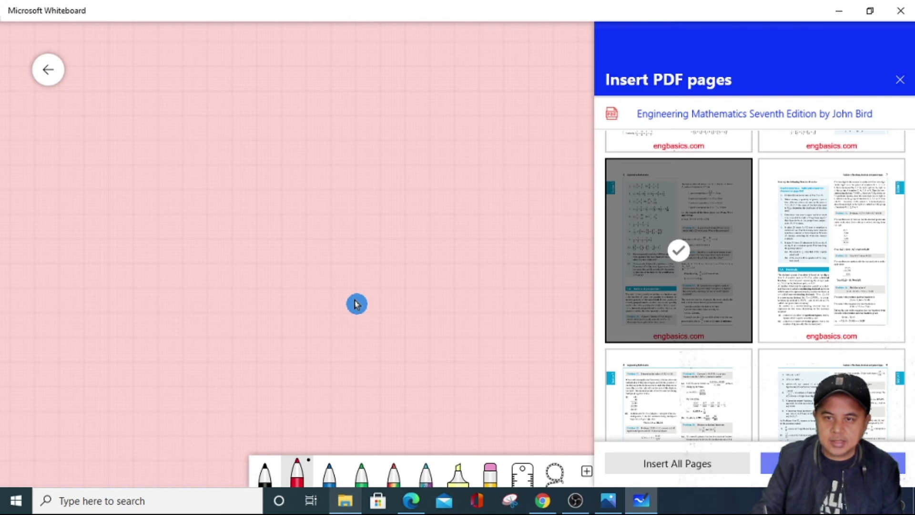
{"action": "left_click", "coordinate": [833, 463]}
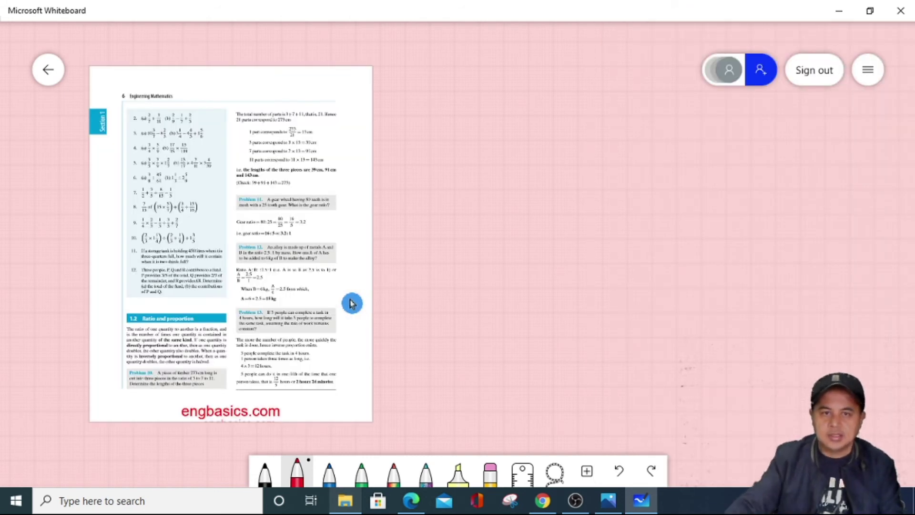
Move the inserted textbook page toward the middle of the board and inspect its text at different zoom levels
{"action": "left_click_drag", "start_coordinate": [301, 236], "coordinate": [478, 246]}
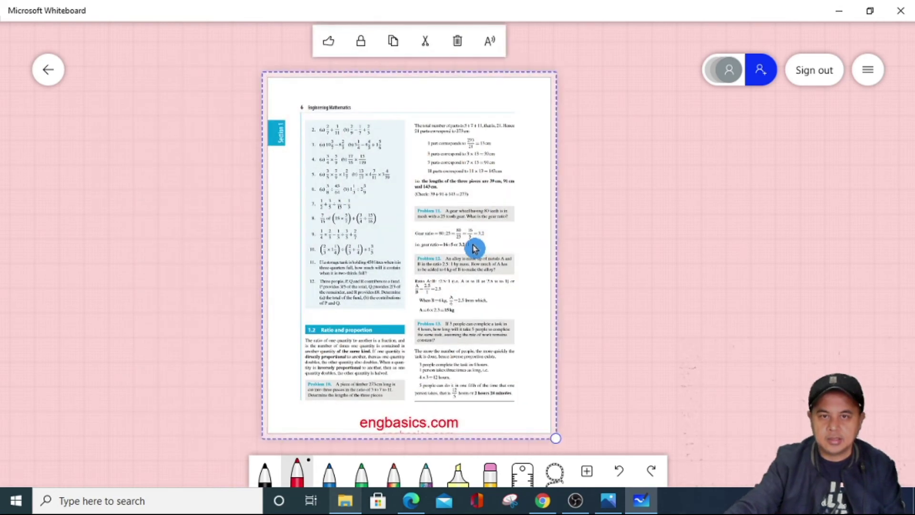
{"action": "scroll", "coordinate": [472, 282], "scroll_direction": "down", "scroll_amount": 2}
{"action": "scroll", "coordinate": [460, 267], "scroll_direction": "up", "scroll_amount": 3}
{"action": "scroll", "coordinate": [429, 320], "scroll_direction": "up", "scroll_amount": 2}
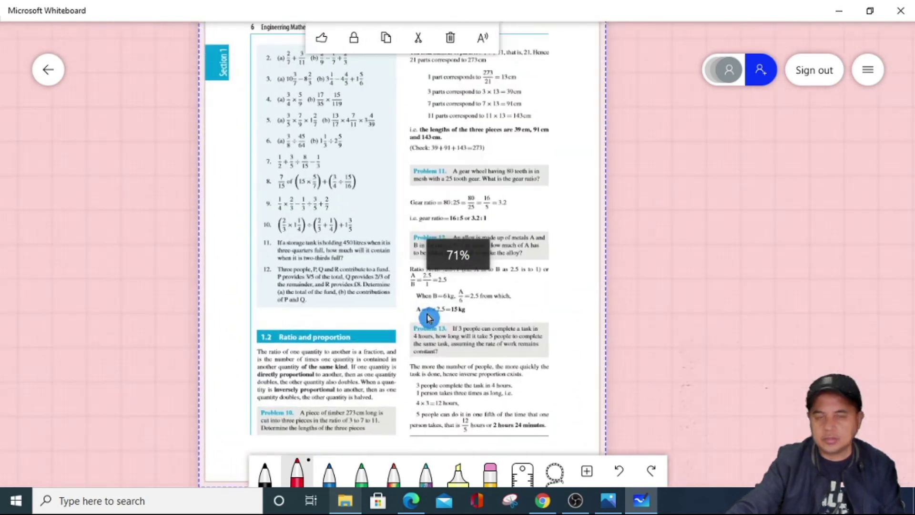
{"action": "scroll", "coordinate": [406, 297], "scroll_direction": "up", "scroll_amount": 5}
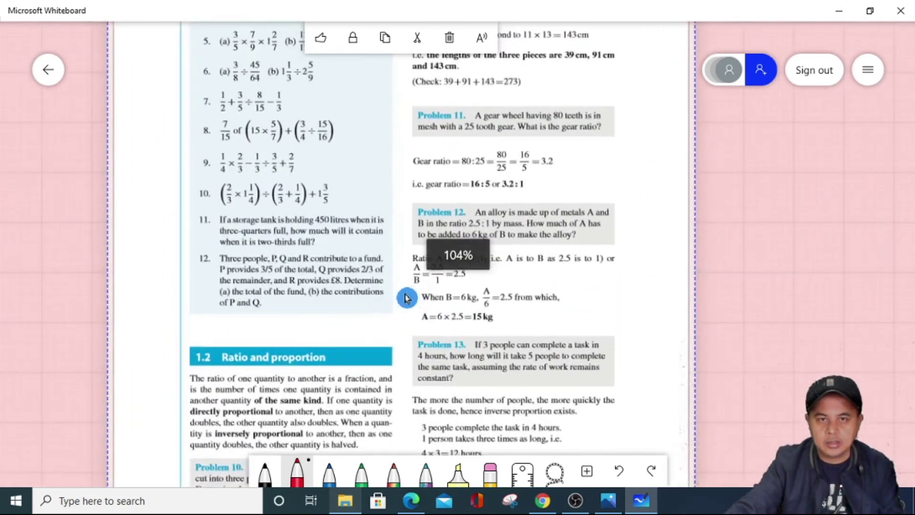
{"action": "scroll", "coordinate": [405, 297], "scroll_direction": "down", "scroll_amount": 3}
{"action": "scroll", "coordinate": [405, 298], "scroll_direction": "down", "scroll_amount": 3}
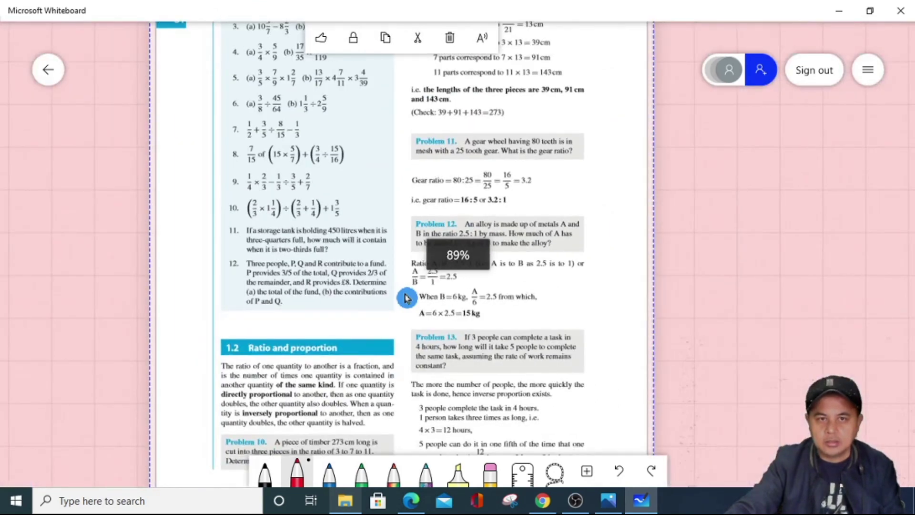
{"action": "scroll", "coordinate": [406, 297], "scroll_direction": "down", "scroll_amount": 2}
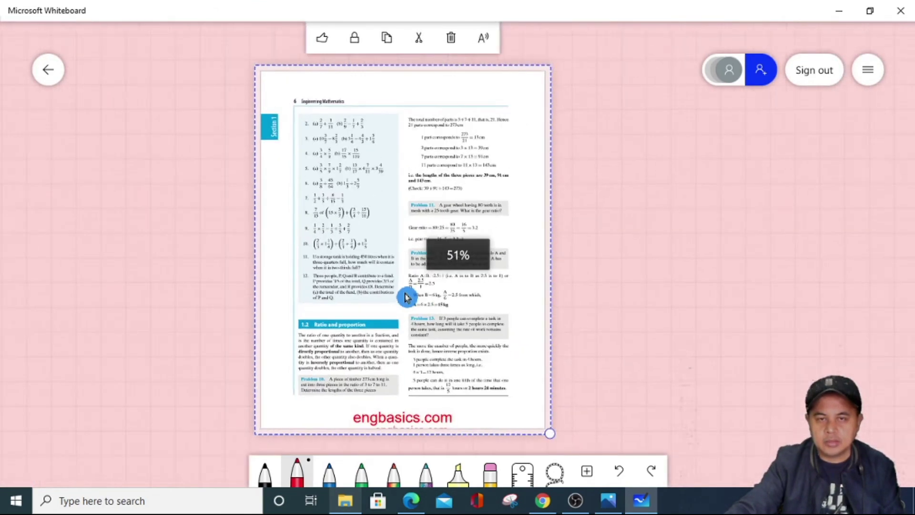
{"action": "scroll", "coordinate": [406, 298], "scroll_direction": "up", "scroll_amount": 2}
{"action": "left_click_drag", "start_coordinate": [452, 143], "coordinate": [381, 195]}
{"action": "scroll", "coordinate": [403, 259], "scroll_direction": "up", "scroll_amount": 4}
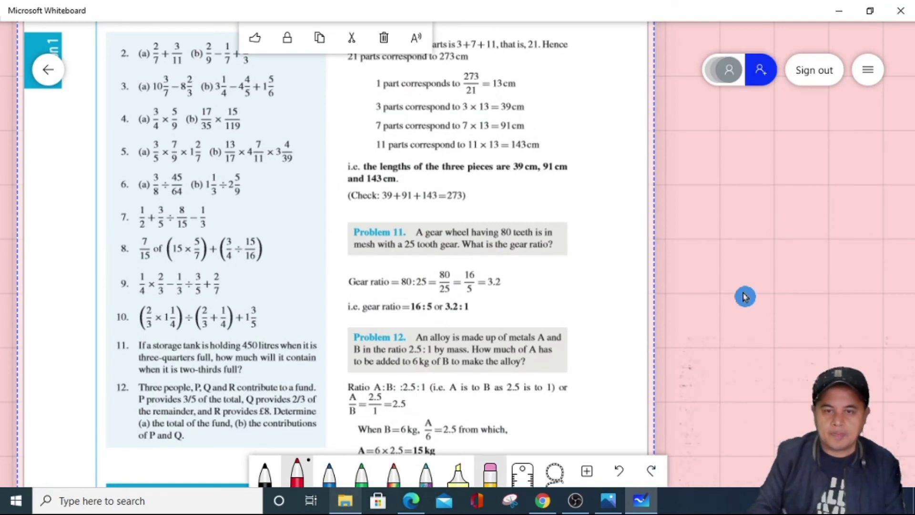
{"action": "scroll", "coordinate": [338, 257], "scroll_direction": "down", "scroll_amount": 4}
Highlight question 10 on the textbook page with the yellow highlighter
{"action": "left_click", "coordinate": [458, 472]}
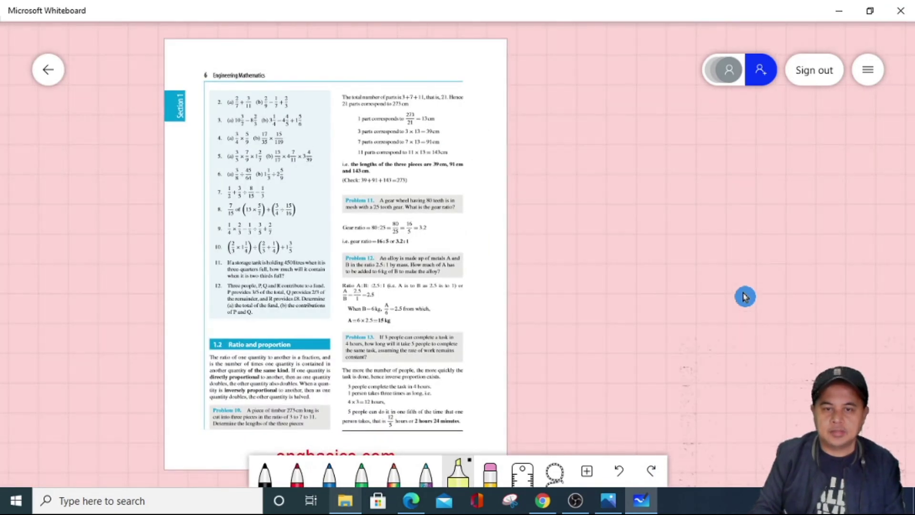
{"action": "left_click", "coordinate": [458, 472]}
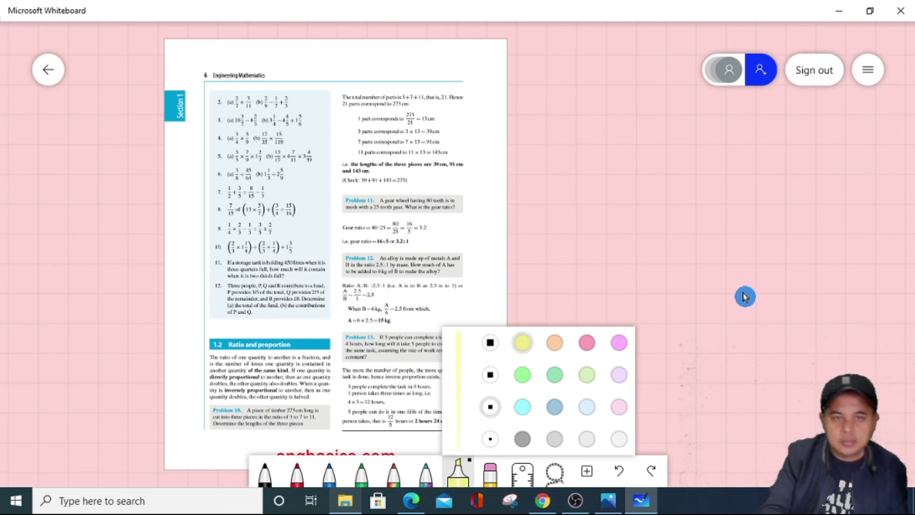
{"action": "left_click_drag", "start_coordinate": [206, 249], "coordinate": [299, 233]}
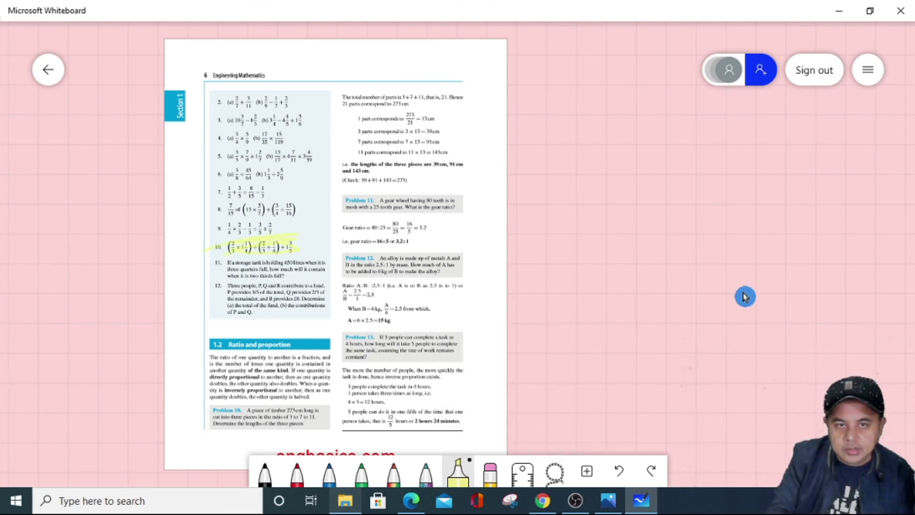
Highlight the line about the three pieces' lengths, Problem 11 and Problem 12 in yellow with the thickest highlighter tip
{"action": "left_click", "coordinate": [457, 472]}
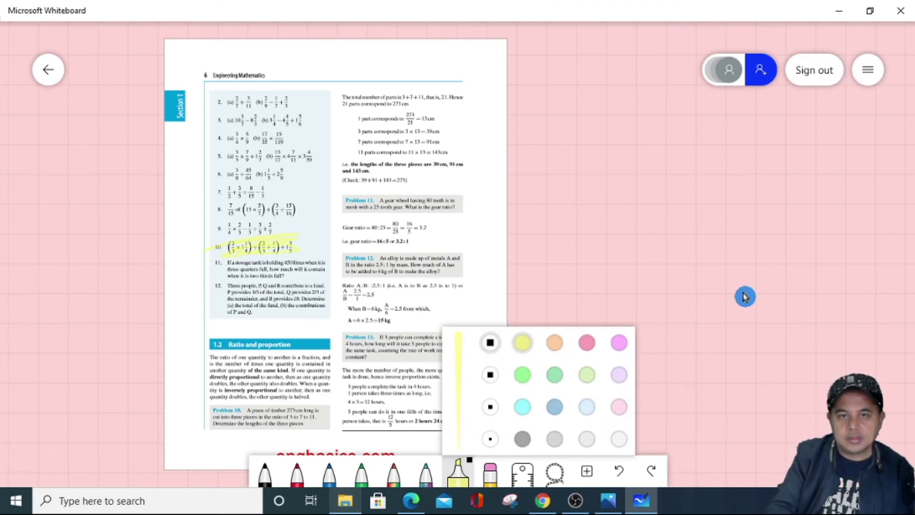
{"action": "left_click_drag", "start_coordinate": [341, 161], "coordinate": [472, 159]}
{"action": "left_click_drag", "start_coordinate": [331, 204], "coordinate": [462, 204]}
{"action": "left_click_drag", "start_coordinate": [352, 258], "coordinate": [469, 256]}
{"action": "left_click_drag", "start_coordinate": [340, 274], "coordinate": [466, 274]}
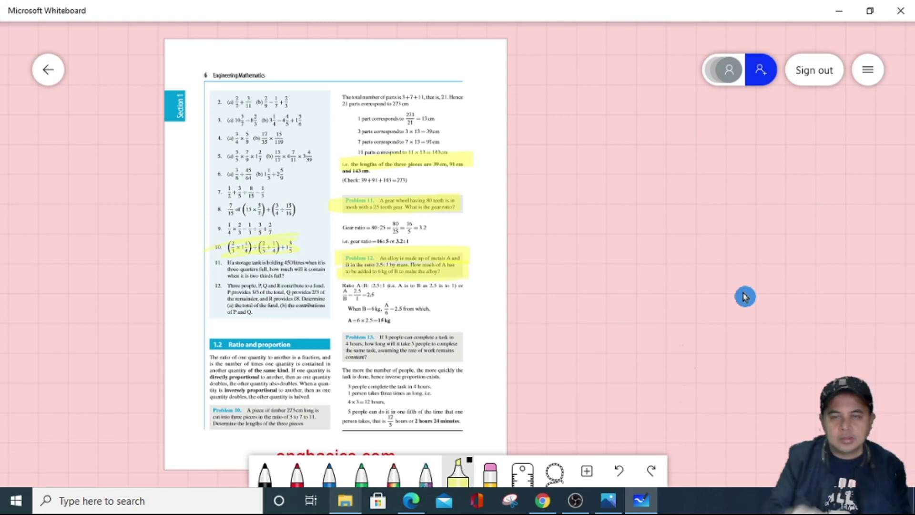
Highlight the opening lines of the Ratio and proportion paragraph in yellow
{"action": "scroll", "coordinate": [745, 297], "scroll_direction": "up", "scroll_amount": 5}
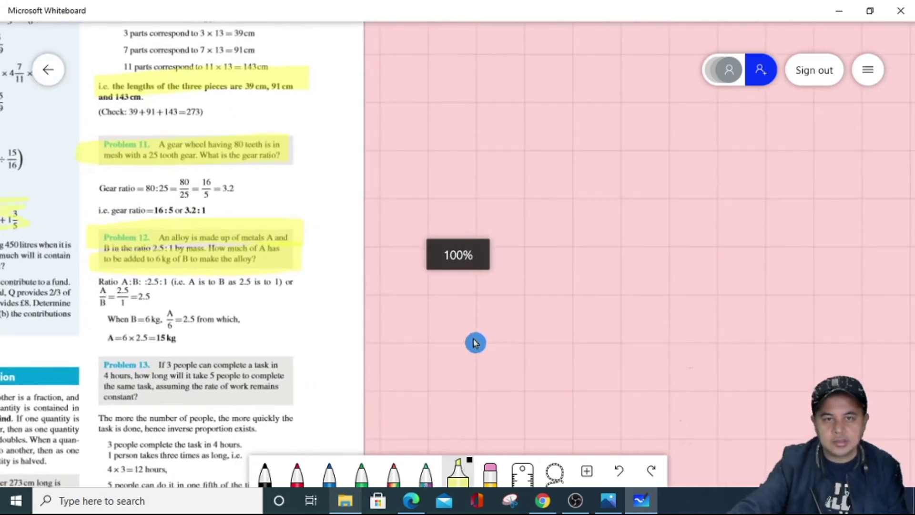
{"action": "left_click_drag", "start_coordinate": [184, 191], "coordinate": [472, 258]}
{"action": "scroll", "coordinate": [472, 257], "scroll_direction": "up", "scroll_amount": 4}
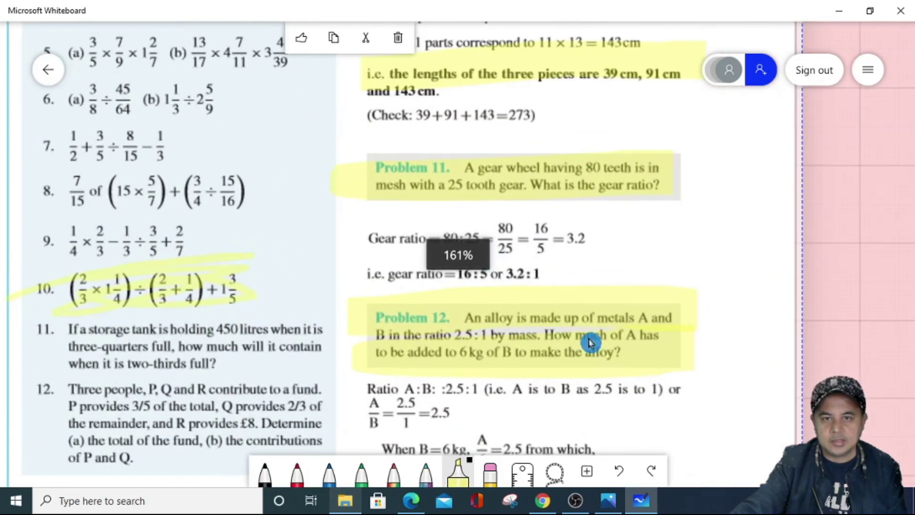
{"action": "left_click", "coordinate": [738, 413]}
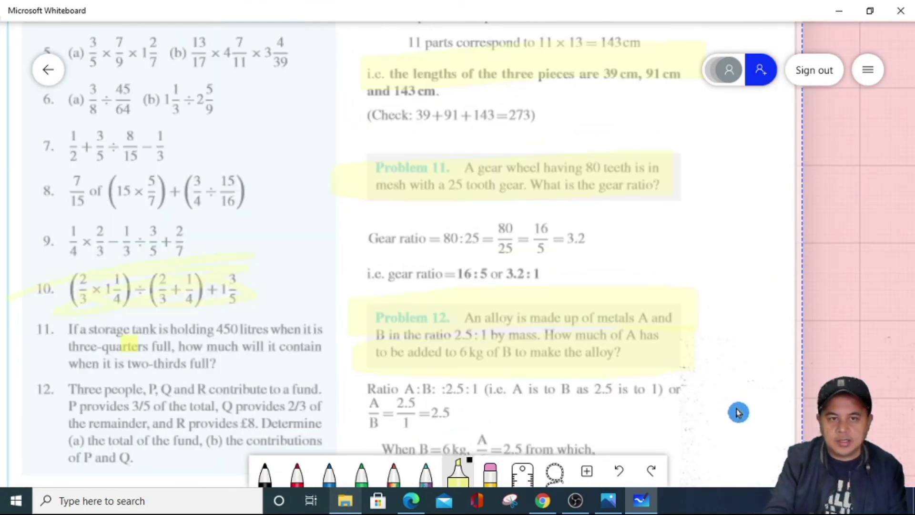
{"action": "scroll", "coordinate": [739, 412], "scroll_direction": "down", "scroll_amount": 4}
{"action": "left_click_drag", "start_coordinate": [239, 368], "coordinate": [356, 356]}
{"action": "left_click_drag", "start_coordinate": [222, 379], "coordinate": [344, 364]}
{"action": "left_click_drag", "start_coordinate": [222, 358], "coordinate": [345, 345]}
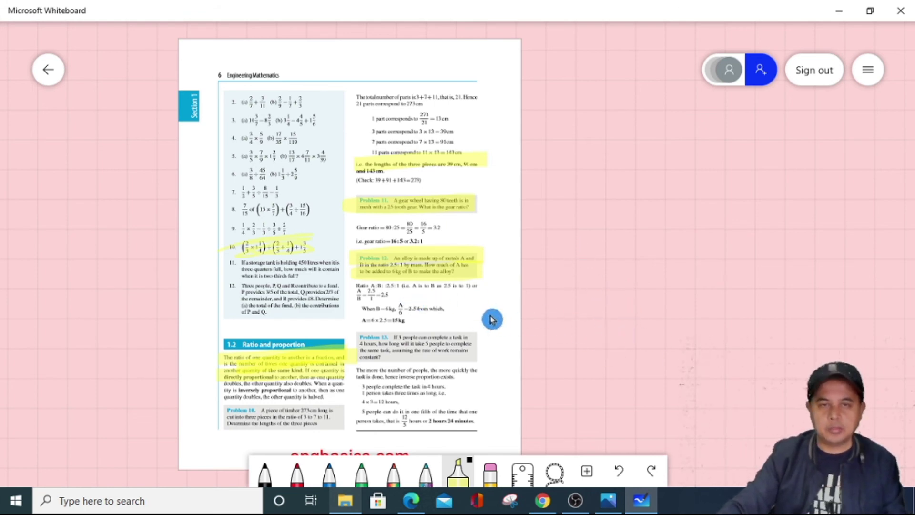
Move the yellow highlight off Problem 12 down to the start of Problem 13, extending past the page's edge, and review the page
{"action": "scroll", "coordinate": [535, 342], "scroll_direction": "up", "scroll_amount": 5}
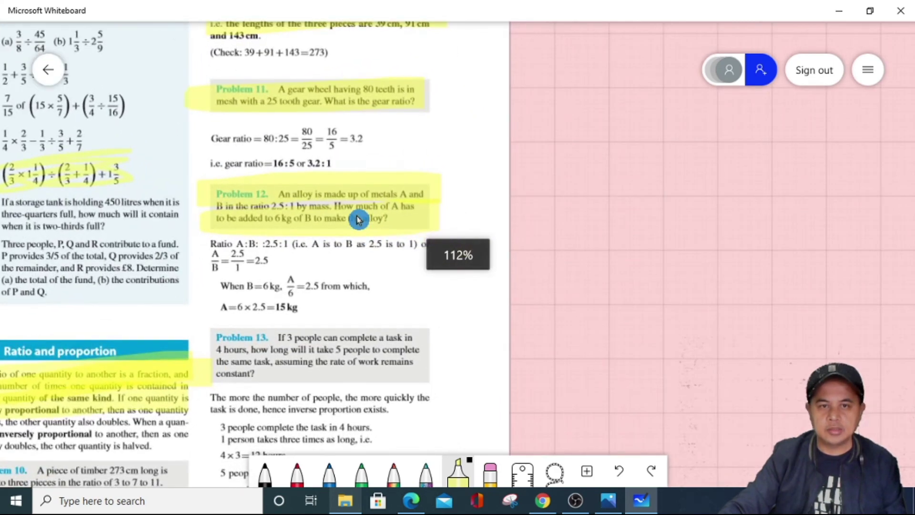
{"action": "left_click_drag", "start_coordinate": [359, 220], "coordinate": [445, 333]}
{"action": "left_click", "coordinate": [503, 207]}
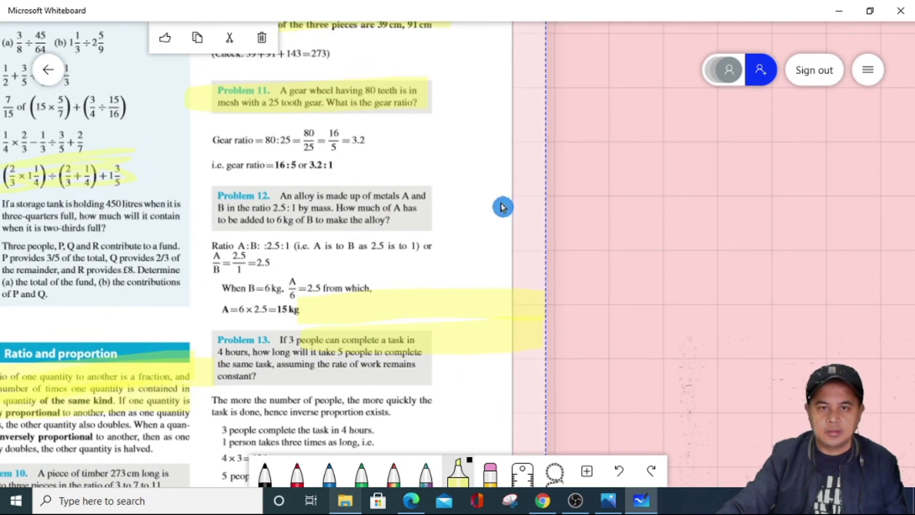
{"action": "scroll", "coordinate": [442, 182], "scroll_direction": "down", "scroll_amount": 3}
{"action": "scroll", "coordinate": [519, 250], "scroll_direction": "up", "scroll_amount": 3}
{"action": "scroll", "coordinate": [578, 262], "scroll_direction": "up", "scroll_amount": 8}
{"action": "scroll", "coordinate": [577, 254], "scroll_direction": "down", "scroll_amount": 3}
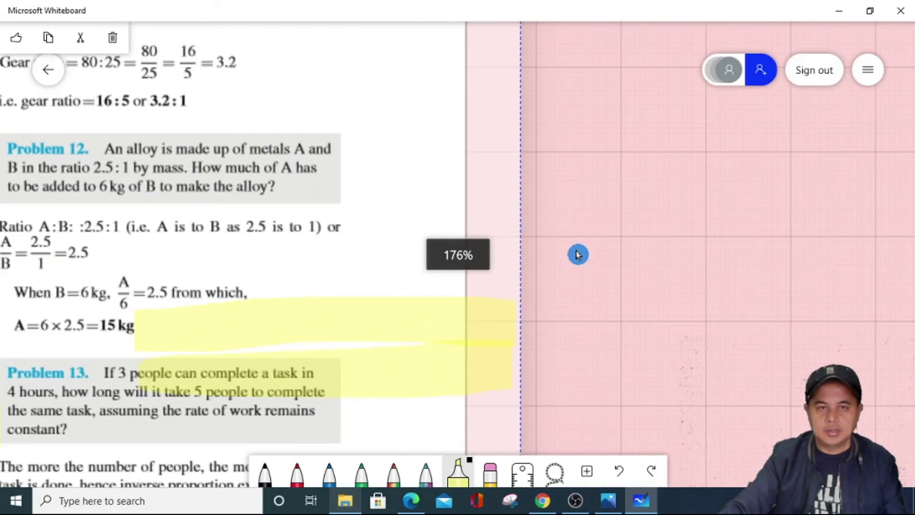
{"action": "scroll", "coordinate": [578, 254], "scroll_direction": "down", "scroll_amount": 5}
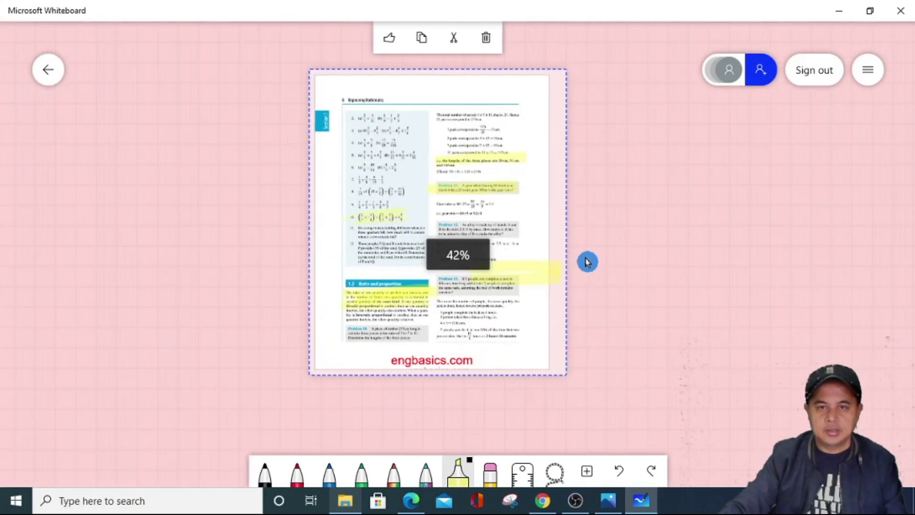
{"action": "left_click", "coordinate": [637, 300]}
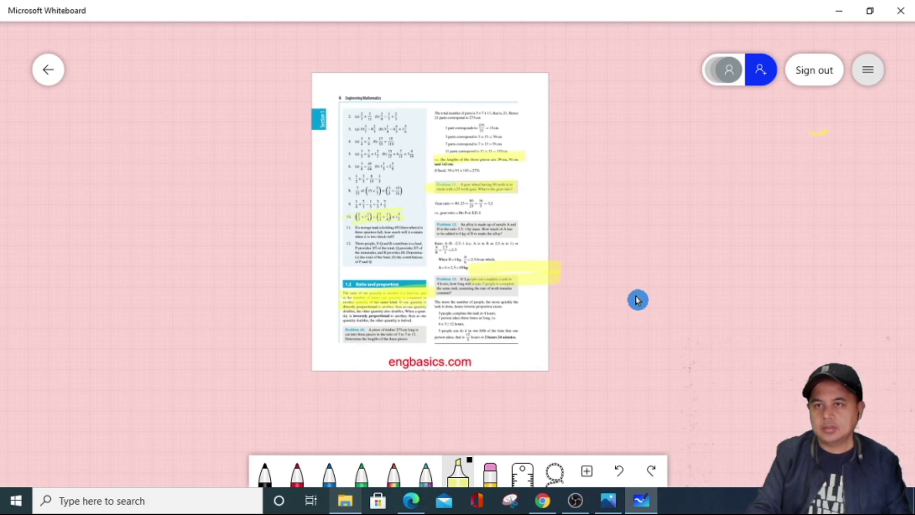
Clear the canvas to remove the highlighted textbook page and its marks
{"action": "key", "text": "Down"}
{"action": "key", "text": "Down"}
{"action": "key", "text": "Down"}
{"action": "key", "text": "Down"}
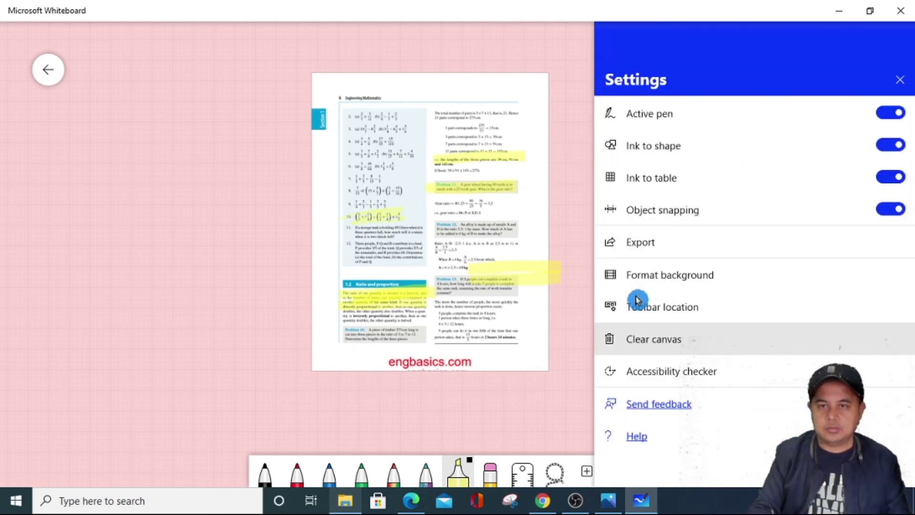
{"action": "key", "text": "Return"}
{"action": "key", "text": "Return"}
Insert the Teq Webinar: ActivBoard Basics image onto the empty canvas and mark over and around it with the yellow highlighter
{"action": "key", "text": "Up"}
{"action": "key", "text": "Up"}
{"action": "key", "text": "Up"}
{"action": "key", "text": "Up"}
{"action": "key", "text": "Up"}
{"action": "key", "text": "Up"}
{"action": "key", "text": "Up"}
{"action": "key", "text": "Up"}
{"action": "key", "text": "Up"}
{"action": "key", "text": "Up"}
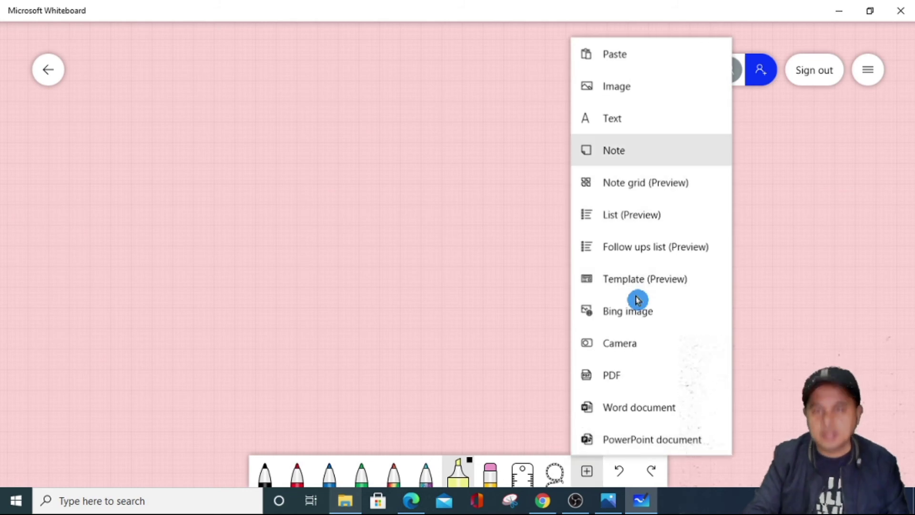
{"action": "key", "text": "Up"}
{"action": "key", "text": "Up"}
{"action": "key", "text": "Down"}
{"action": "key", "text": "Down"}
{"action": "key", "text": "Up"}
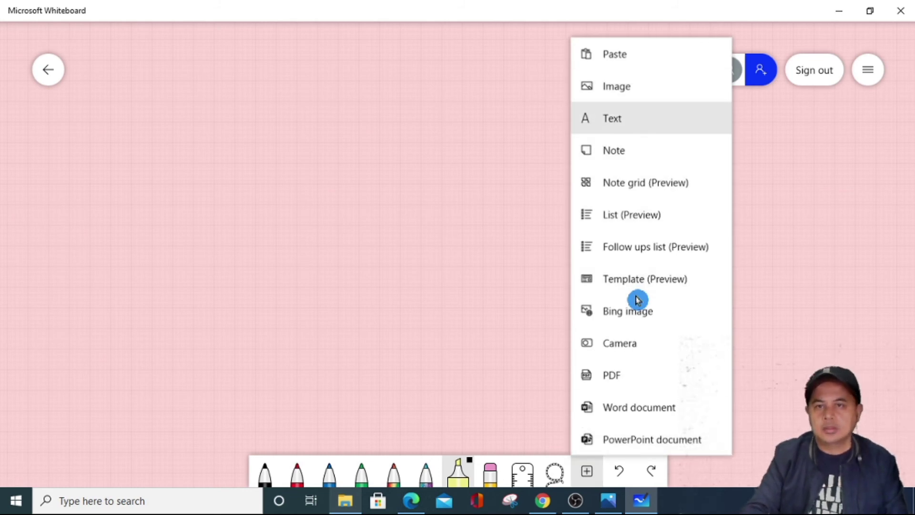
{"action": "key", "text": "Up"}
{"action": "key", "text": "Escape"}
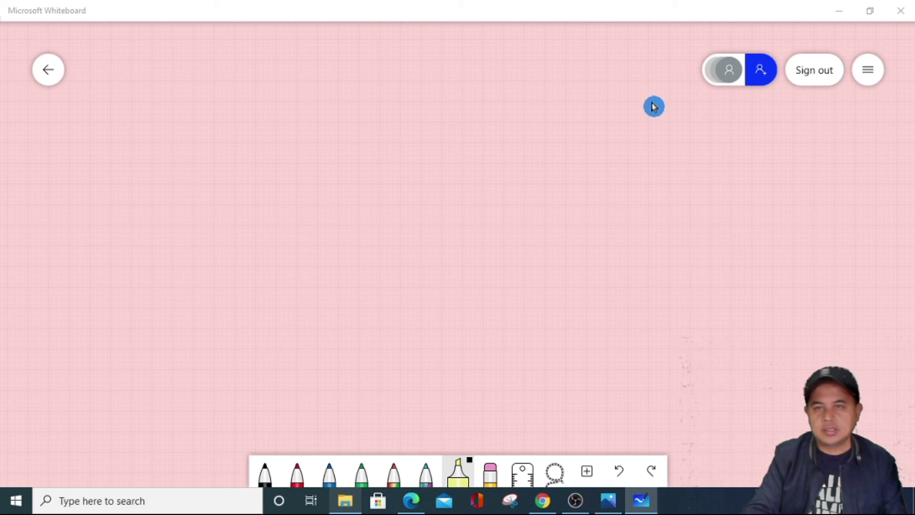
{"action": "mouse_move", "coordinate": [448, 139]}
{"action": "left_mouse_down"}
{"action": "mouse_move", "coordinate": [458, 179]}
{"action": "mouse_move", "coordinate": [452, 139]}
{"action": "mouse_move", "coordinate": [454, 250]}
{"action": "mouse_move", "coordinate": [436, 131]}
{"action": "left_mouse_up"}
{"action": "left_click", "coordinate": [401, 225]}
{"action": "left_click", "coordinate": [359, 302]}
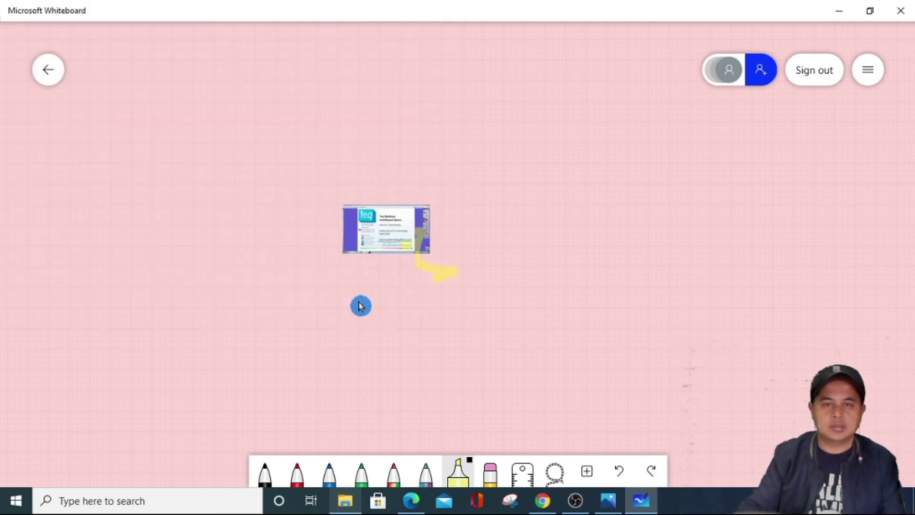
{"action": "left_click_drag", "start_coordinate": [28, 452], "coordinate": [74, 448]}
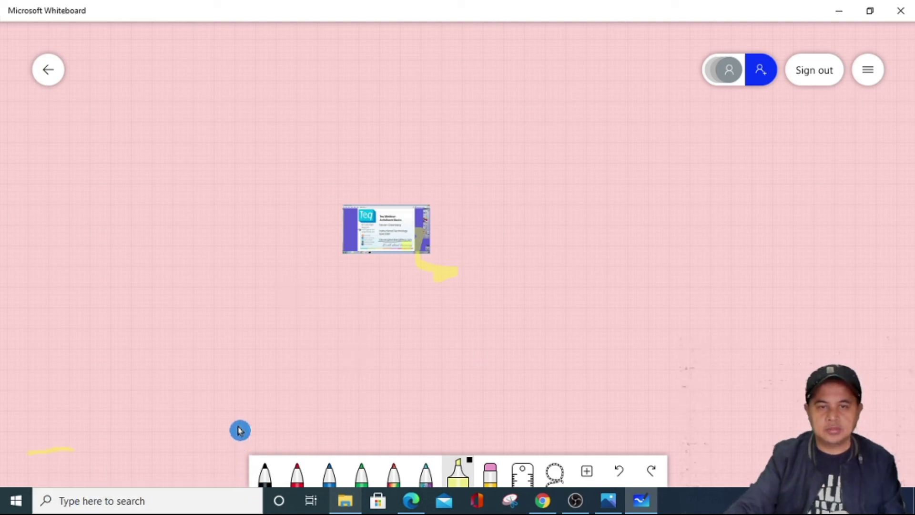
Examine the inserted webinar image and its yellow highlighter marks at several magnifications
{"action": "scroll", "coordinate": [382, 239], "scroll_direction": "up", "scroll_amount": 5}
{"action": "left_click", "coordinate": [370, 256]}
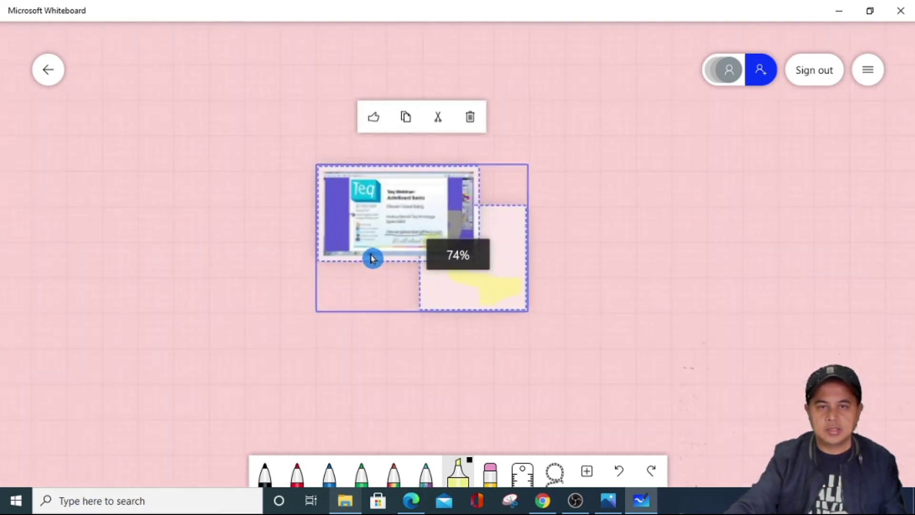
{"action": "scroll", "coordinate": [372, 258], "scroll_direction": "up", "scroll_amount": 15}
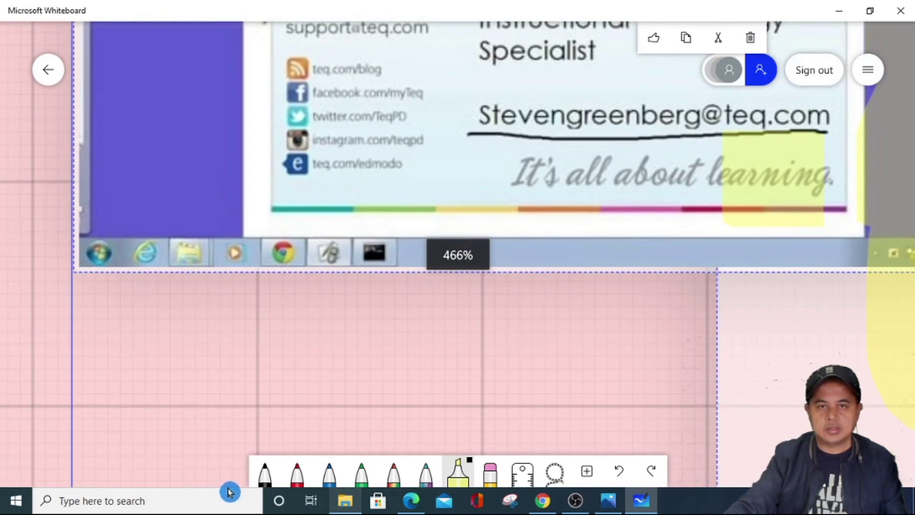
{"action": "left_click", "coordinate": [229, 491]}
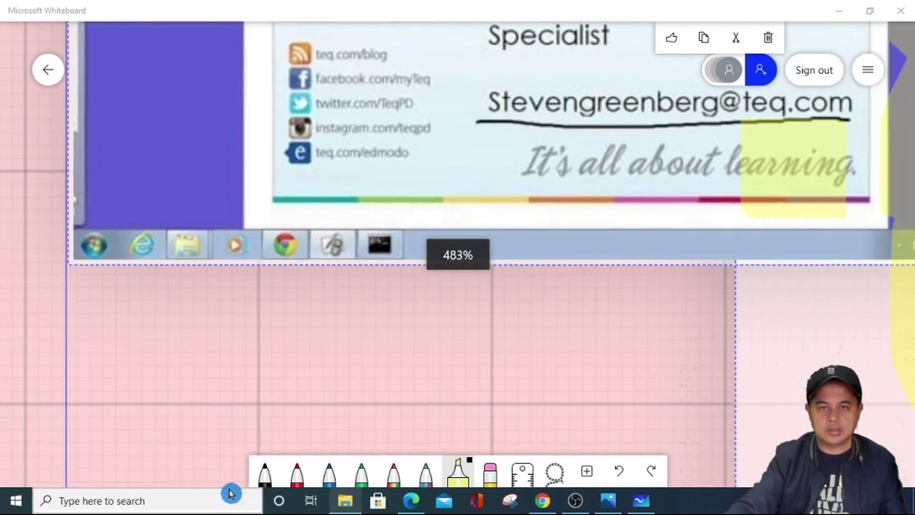
{"action": "left_click", "coordinate": [233, 497]}
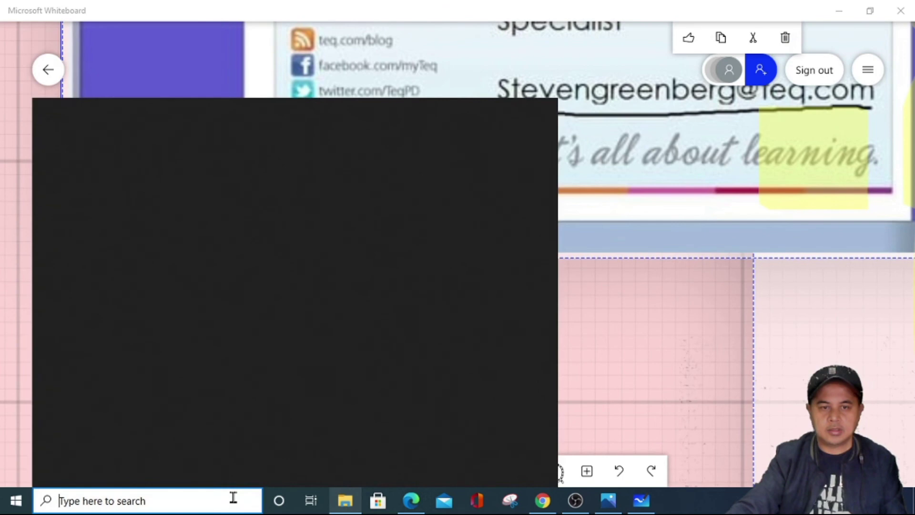
{"action": "left_click", "coordinate": [583, 336]}
{"action": "scroll", "coordinate": [584, 336], "scroll_direction": "down", "scroll_amount": 5}
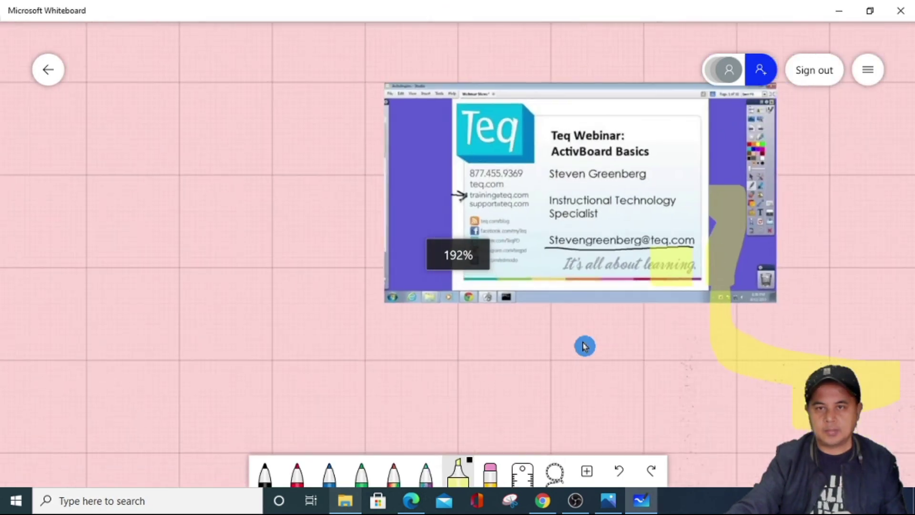
{"action": "left_click", "coordinate": [485, 241]}
{"action": "scroll", "coordinate": [481, 266], "scroll_direction": "up", "scroll_amount": 3}
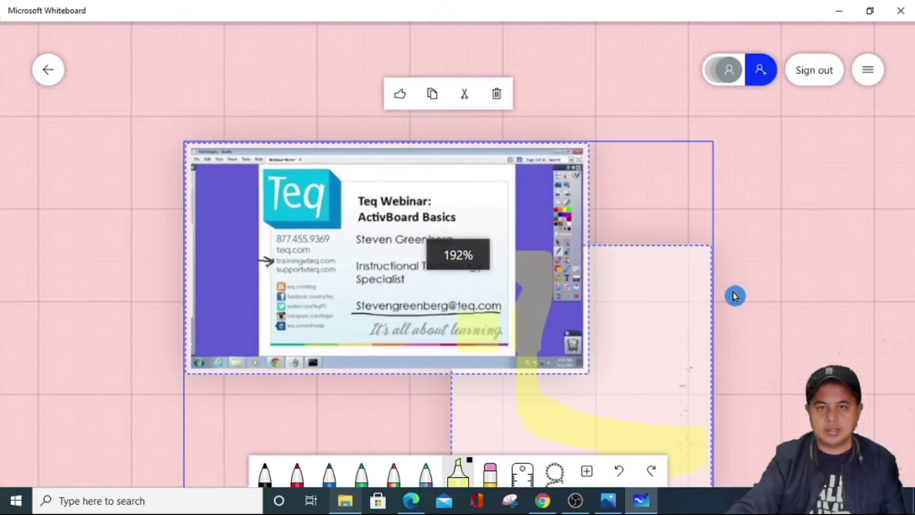
{"action": "left_click", "coordinate": [739, 339]}
{"action": "scroll", "coordinate": [599, 336], "scroll_direction": "up", "scroll_amount": 2}
{"action": "scroll", "coordinate": [599, 336], "scroll_direction": "up", "scroll_amount": 2}
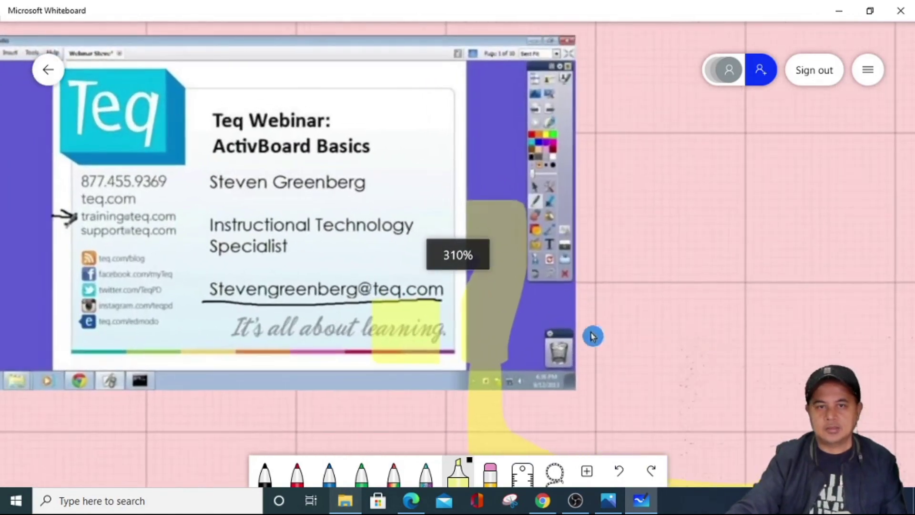
{"action": "scroll", "coordinate": [630, 331], "scroll_direction": "down", "scroll_amount": 4}
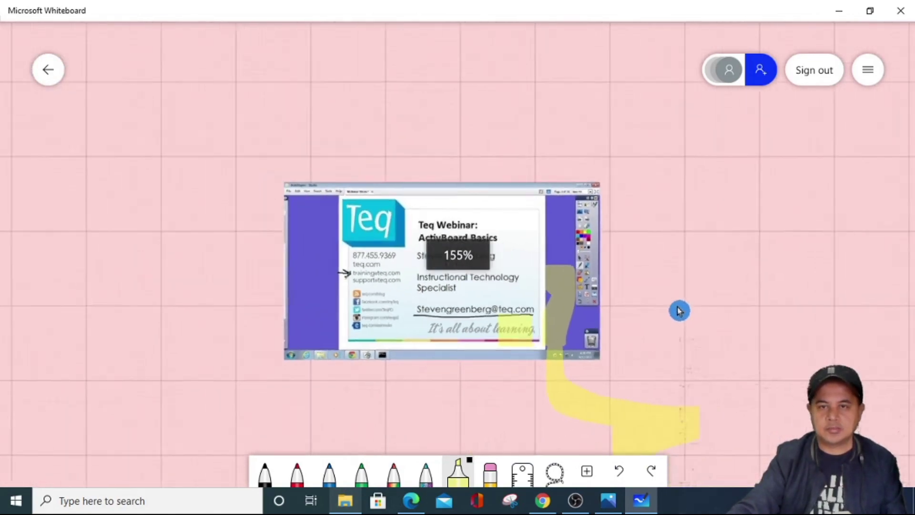
{"action": "scroll", "coordinate": [620, 402], "scroll_direction": "down", "scroll_amount": 1}
Clear the webinar image and all highlighter strokes from the canvas, and switch to OBS
{"action": "left_click", "coordinate": [874, 76]}
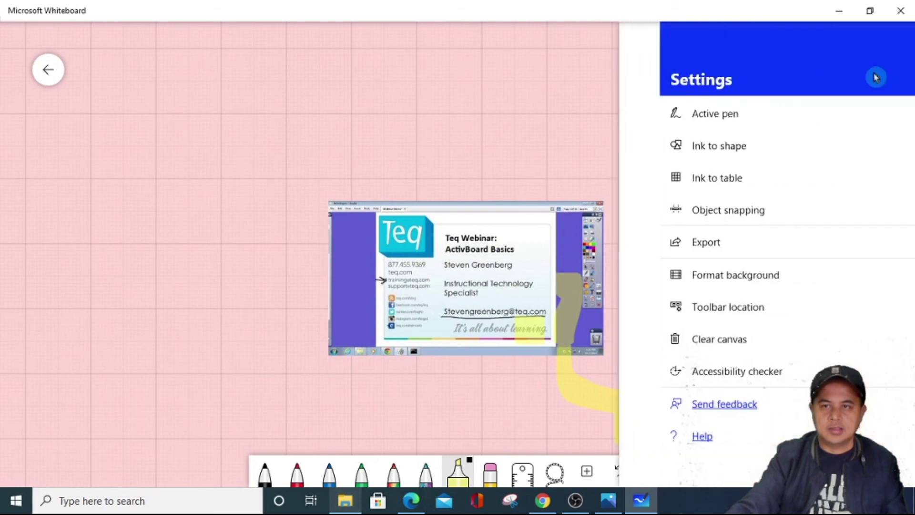
{"action": "left_click", "coordinate": [666, 342]}
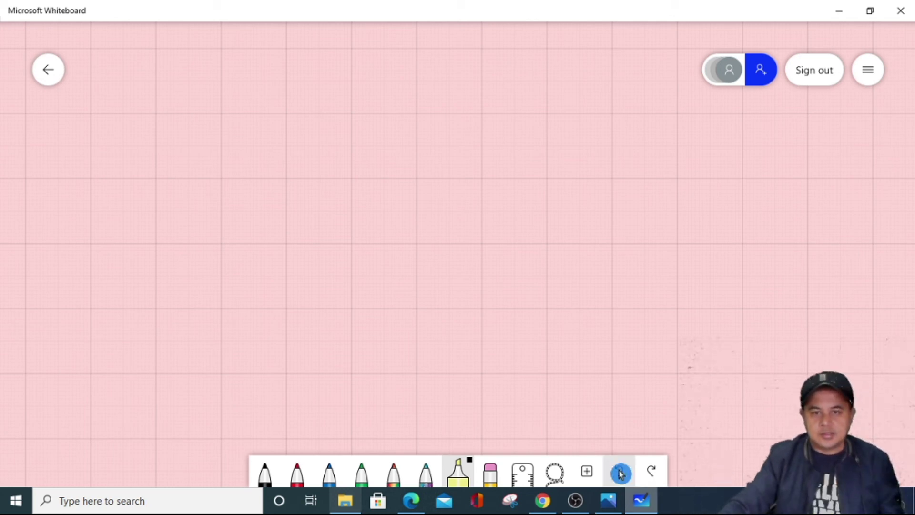
{"action": "left_click", "coordinate": [575, 500]}
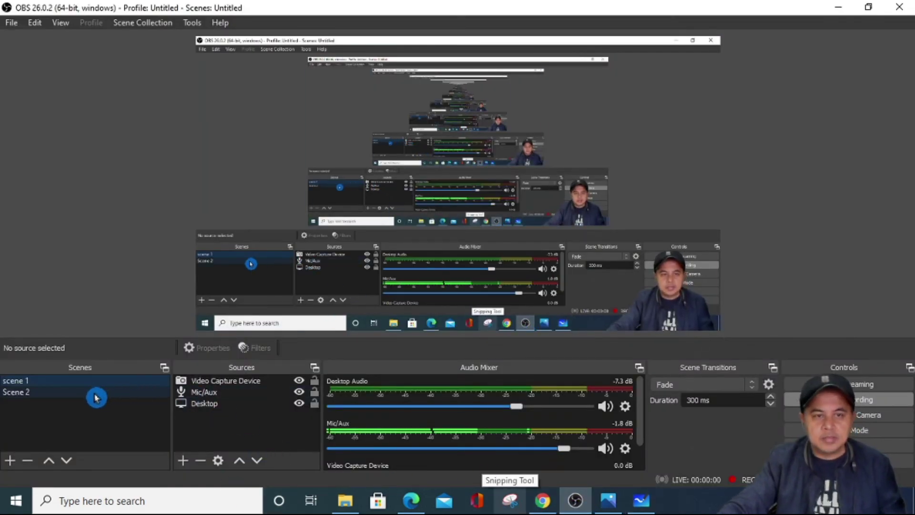